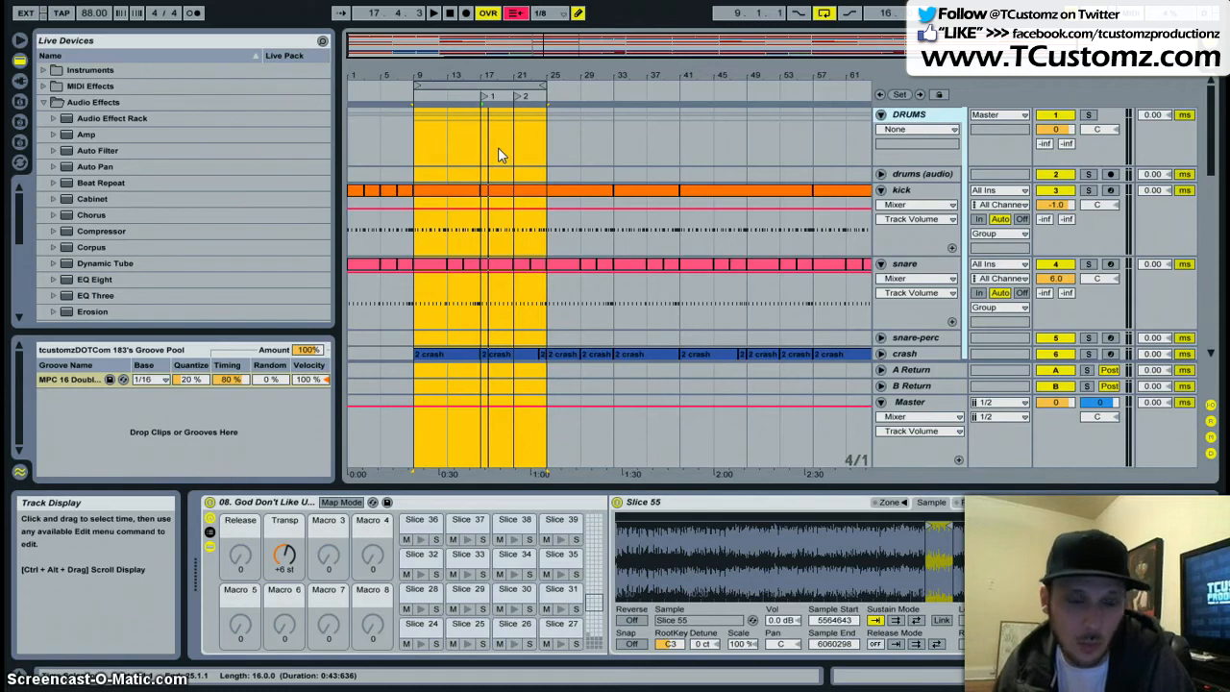
Step: Set the Transp macro of the God Don't Like U... rack to +1 st
drag(448, 49, 435, 45)
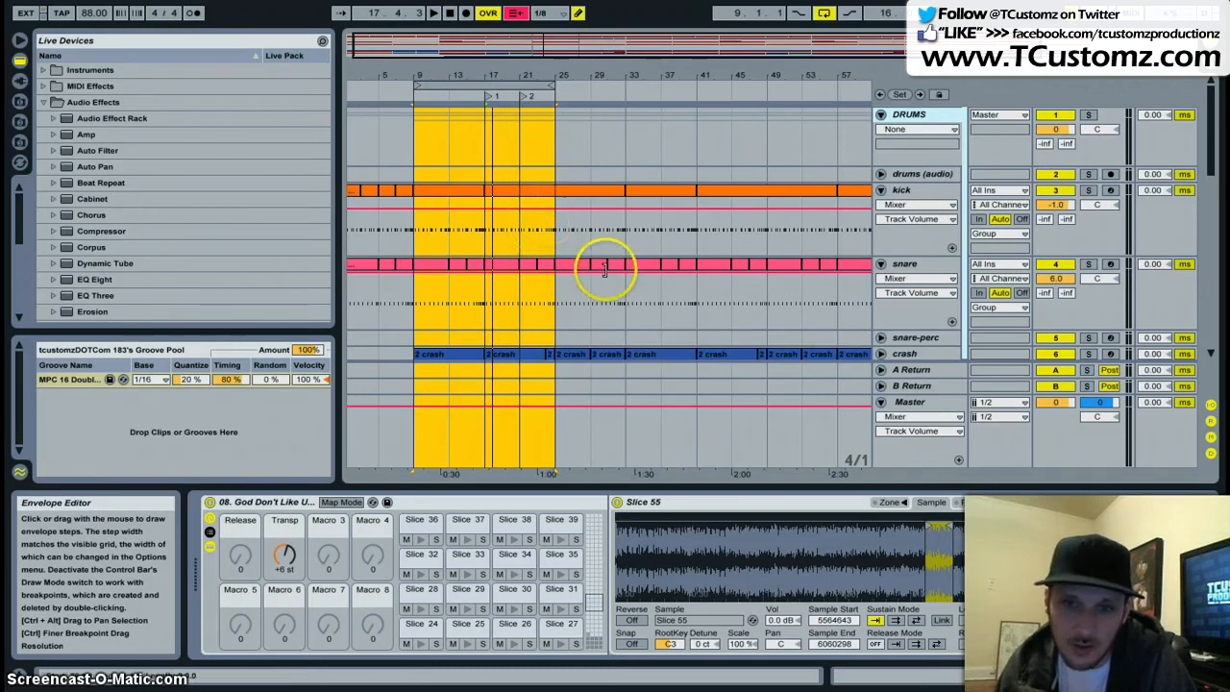
scroll(609, 275, down, 3)
scroll(619, 281, down, 4)
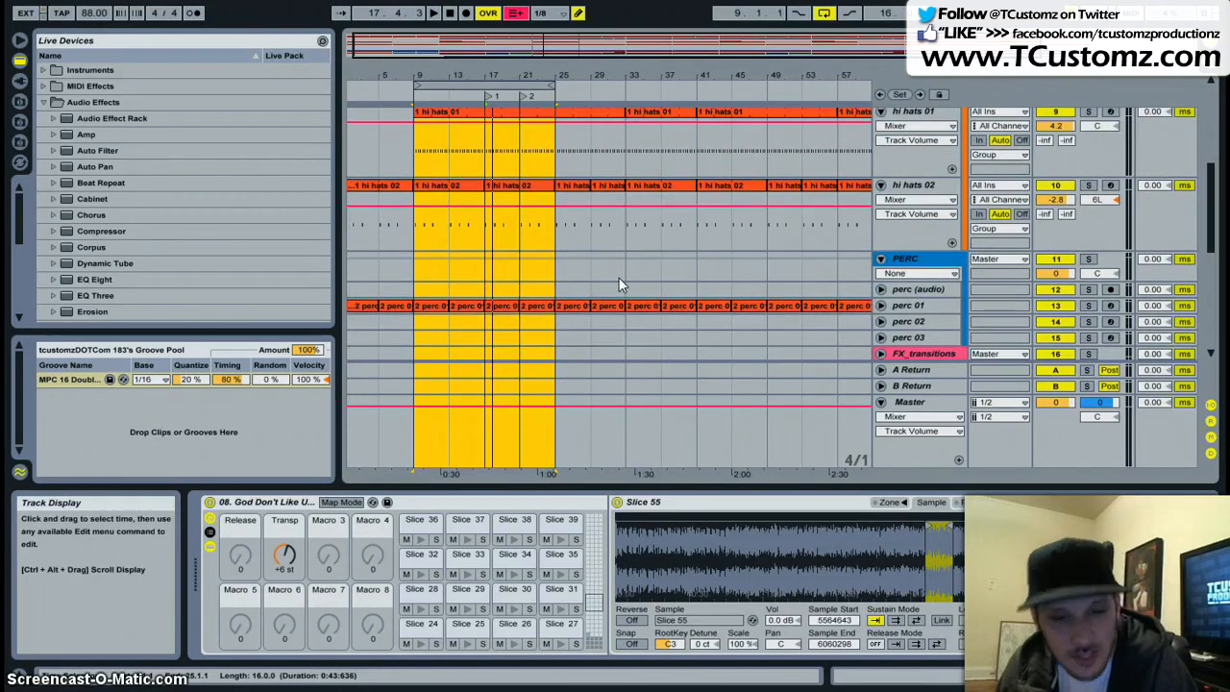
scroll(629, 284, down, 3)
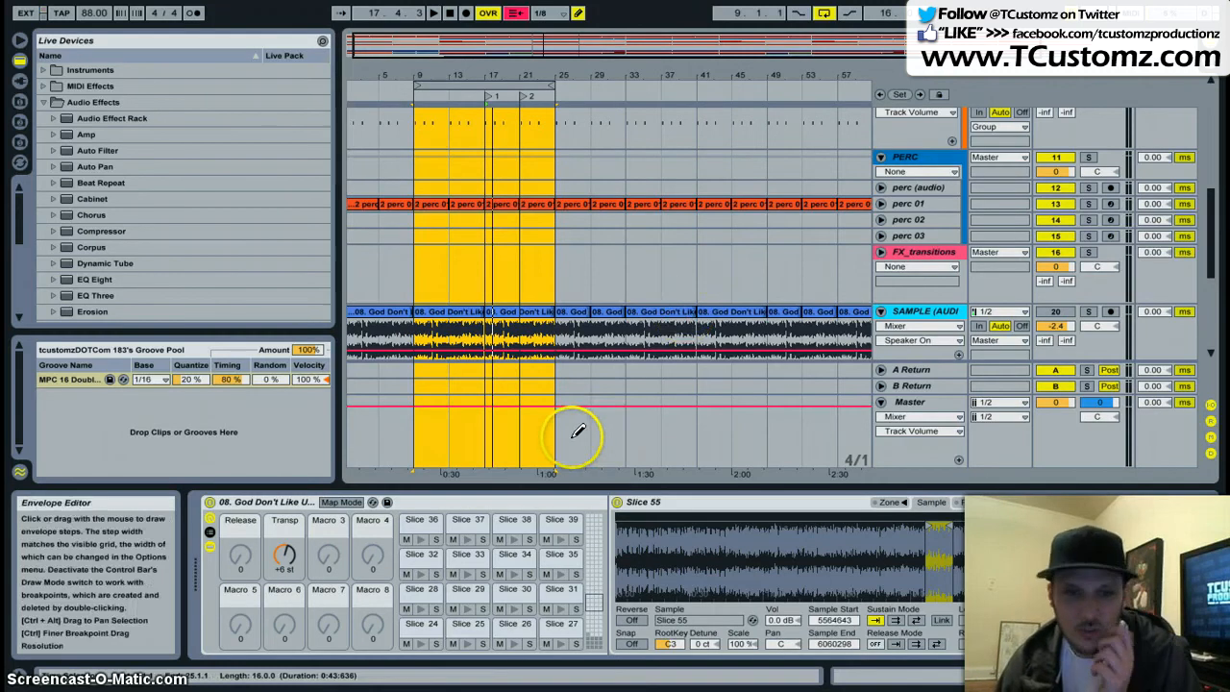
drag(291, 555, 293, 559)
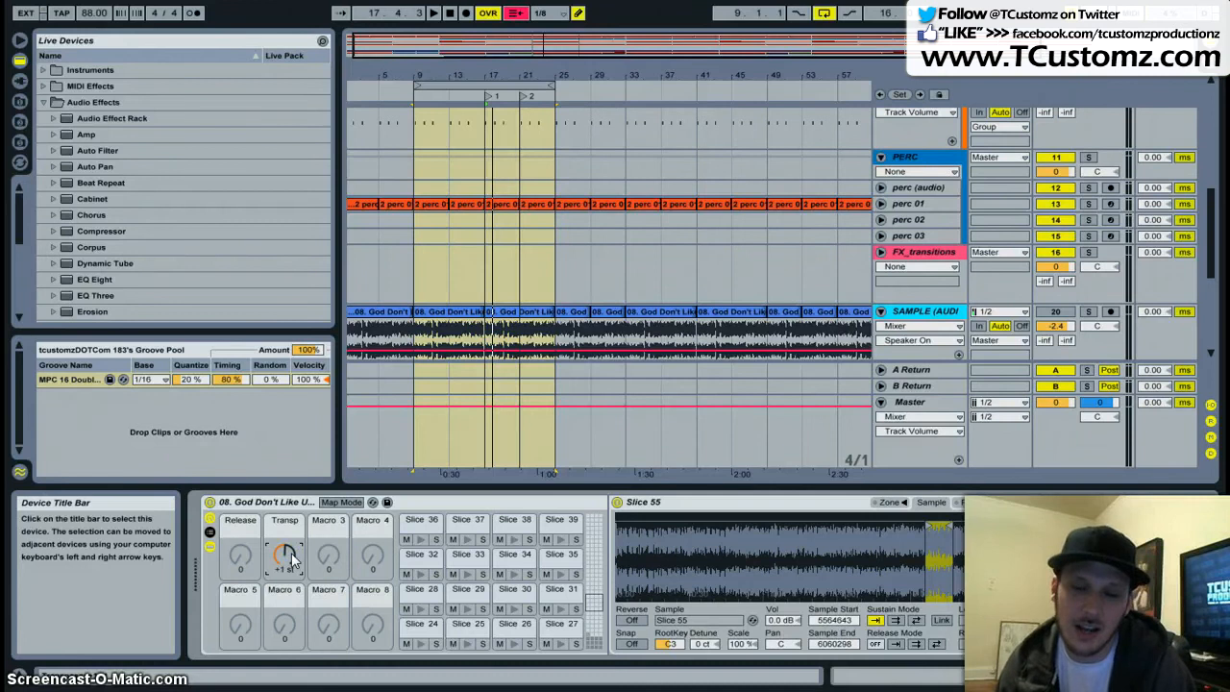
Step: Select the SAMPLE track to show its sample rack with the slices and the Transp macro
scroll(893, 341, down, 5)
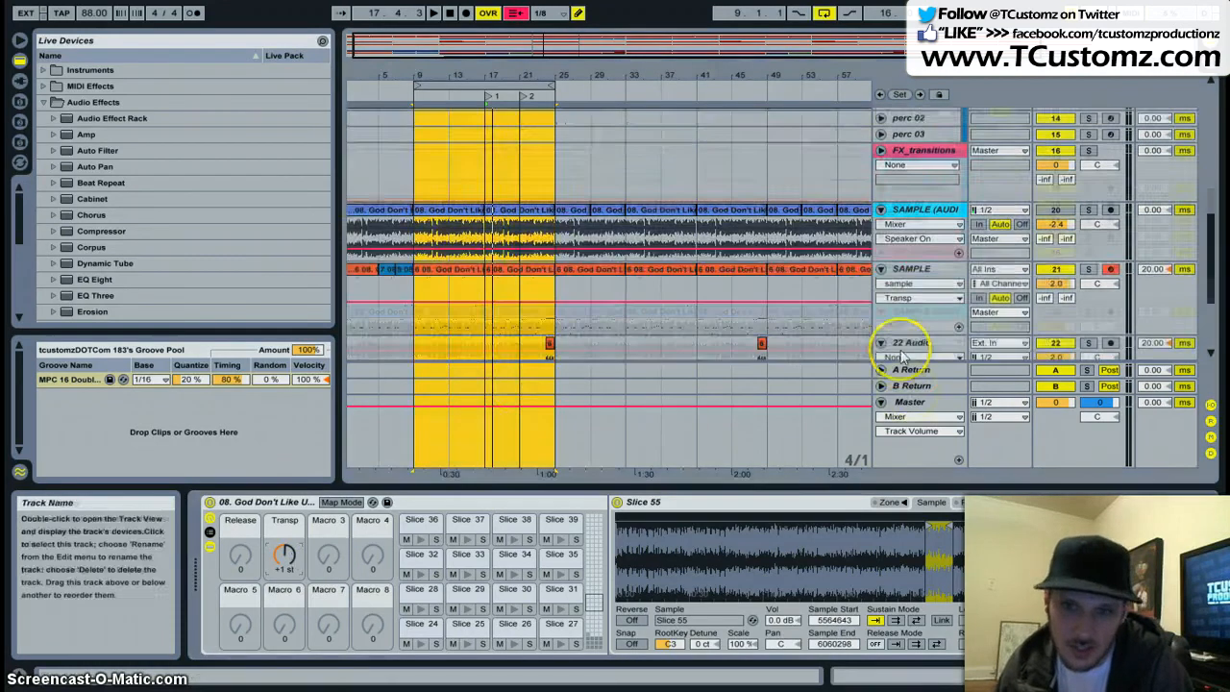
scroll(924, 283, up, 5)
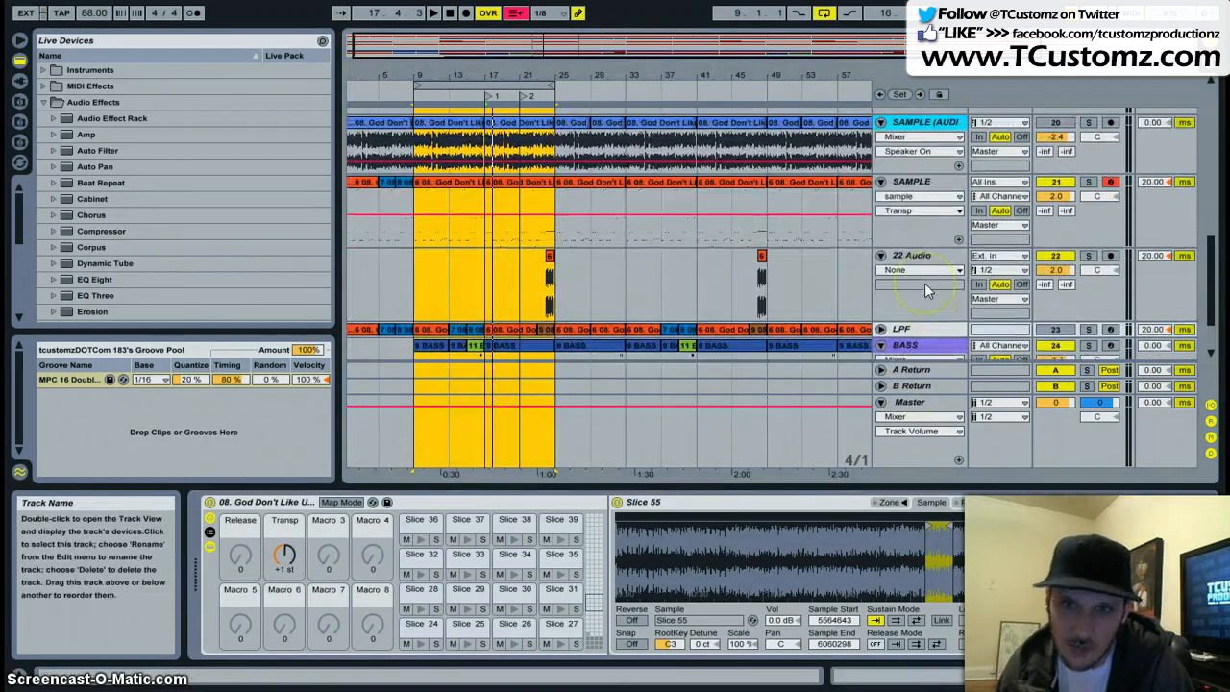
click(924, 236)
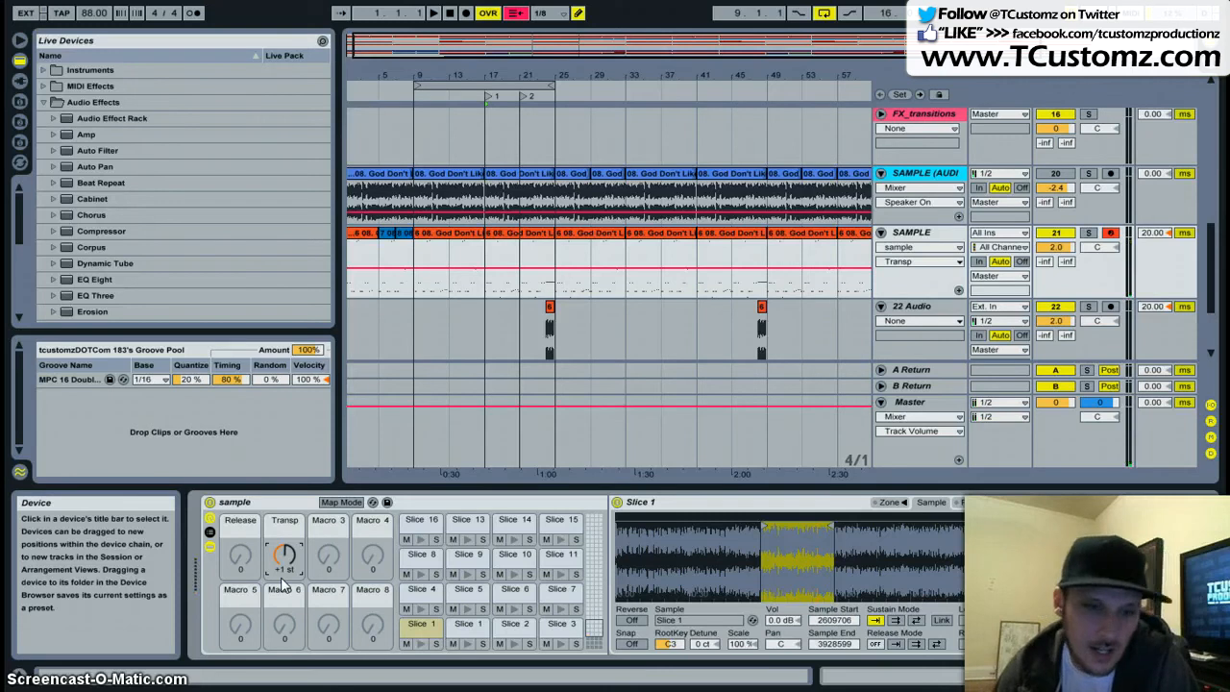
click(325, 568)
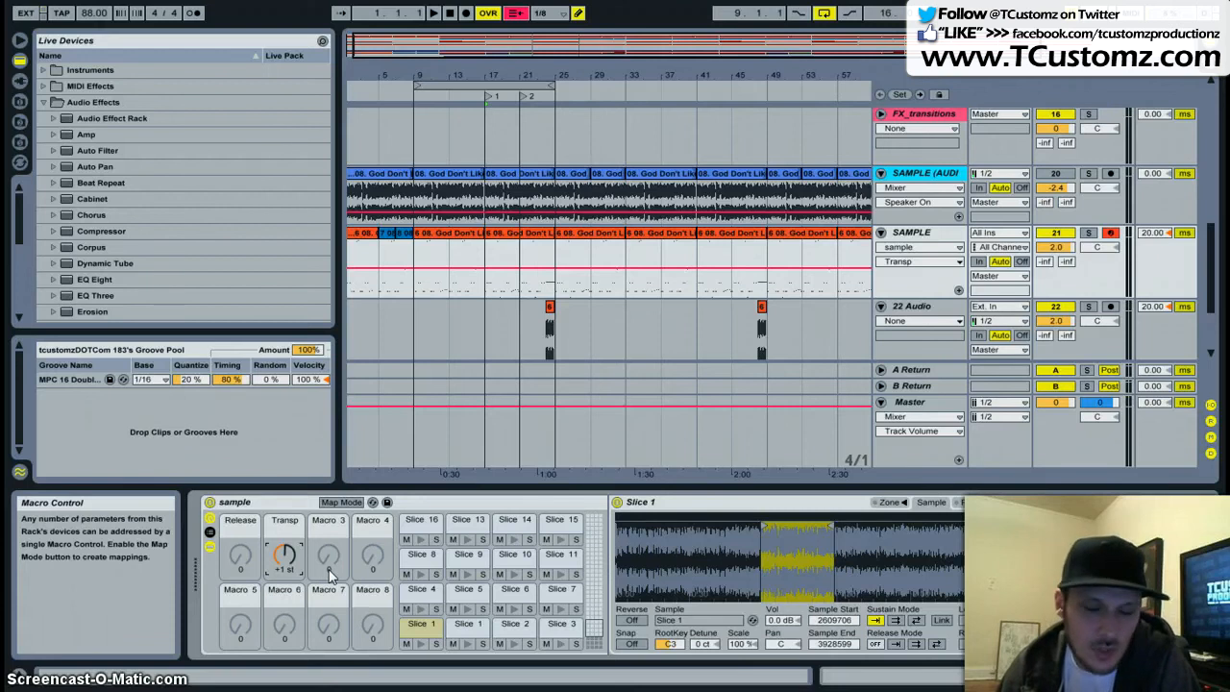
Step: Look through the sample rack's slice pads, from Slice 1 up to Slice 63
click(1112, 324)
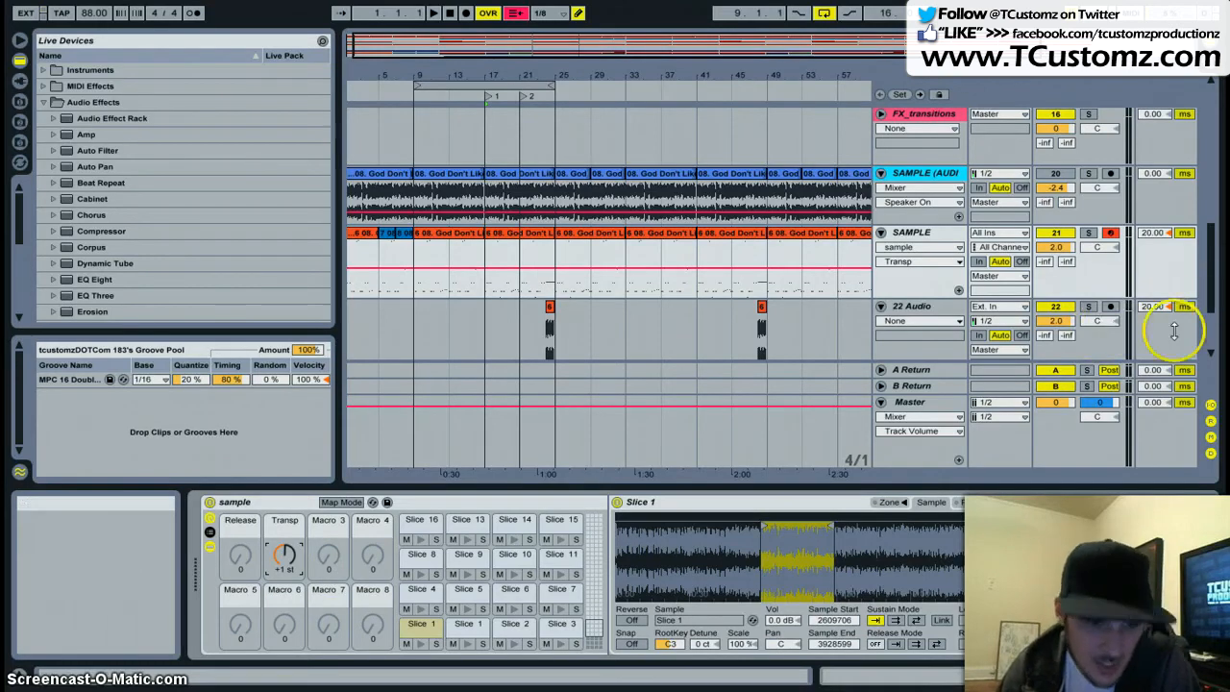
mouse_move(598, 623)
mouse_down()
mouse_move(597, 572)
mouse_move(595, 634)
mouse_up()
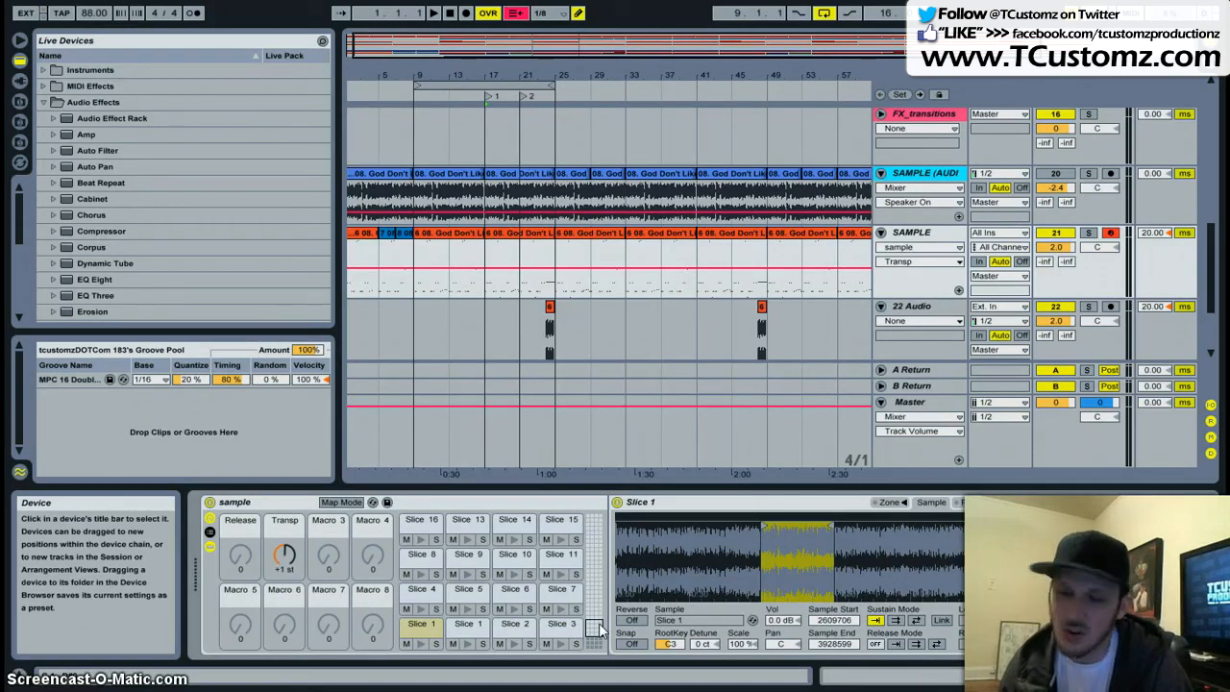
scroll(584, 609, up, 5)
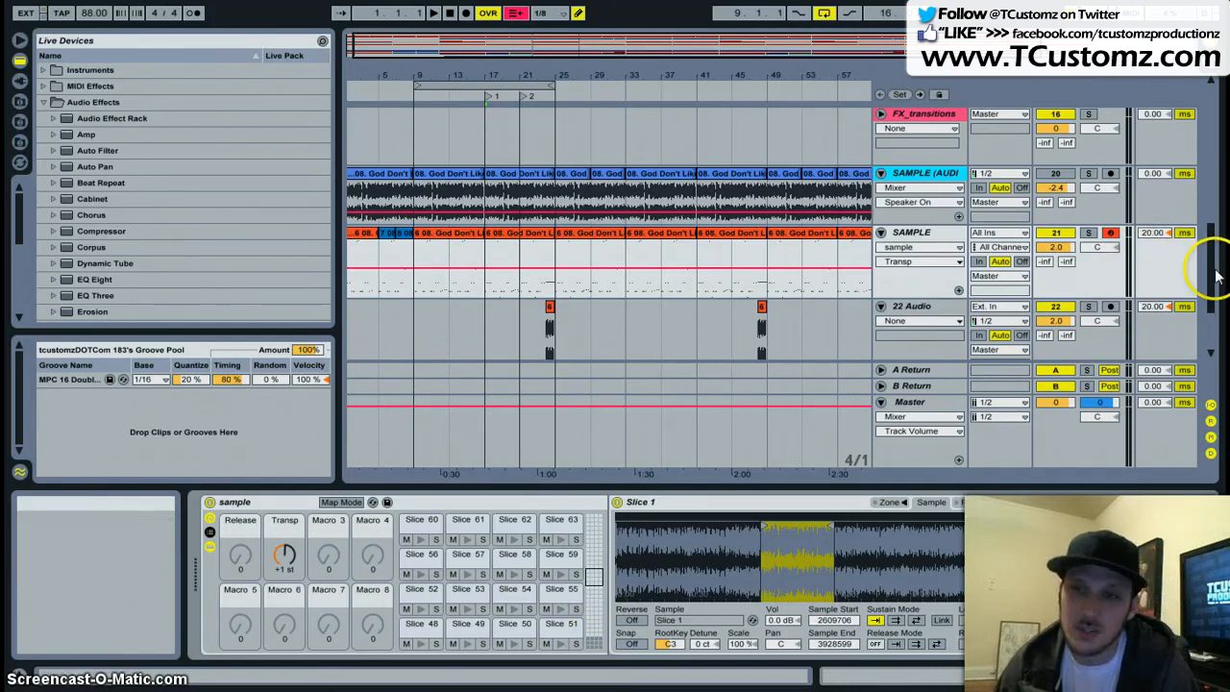
Step: Solo the kick and snare tracks in the DRUMS group and play them back
drag(1214, 259, 1214, 134)
click(1089, 190)
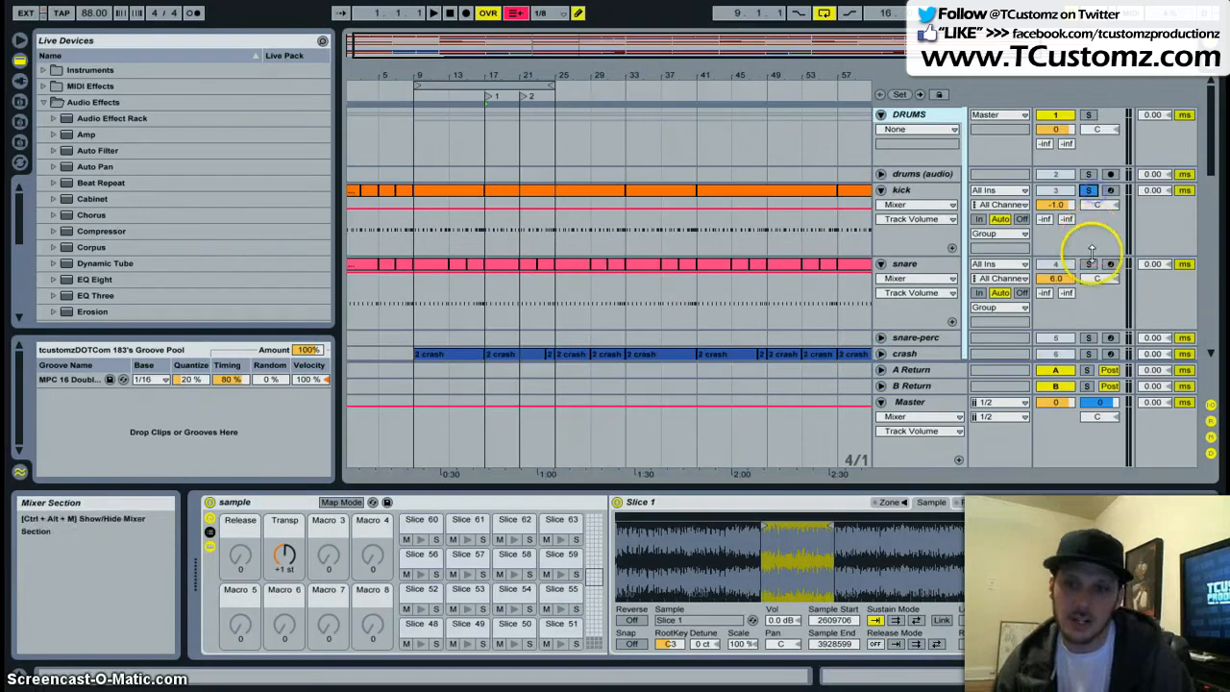
click(1089, 264)
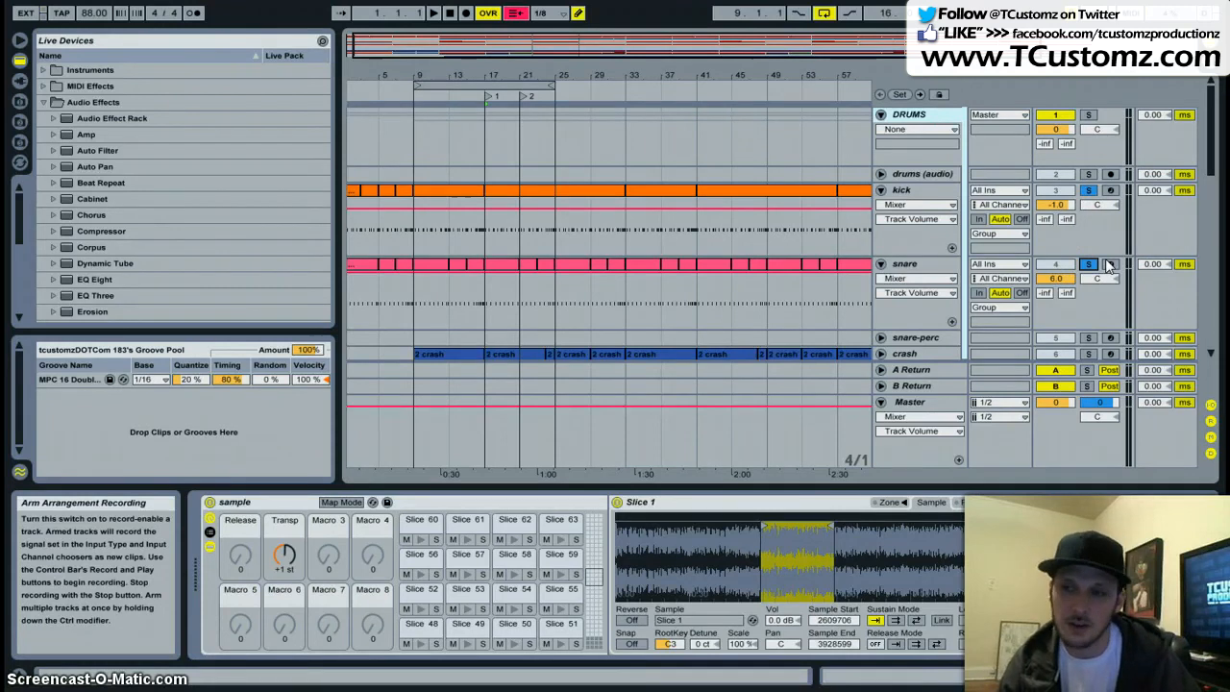
key(space)
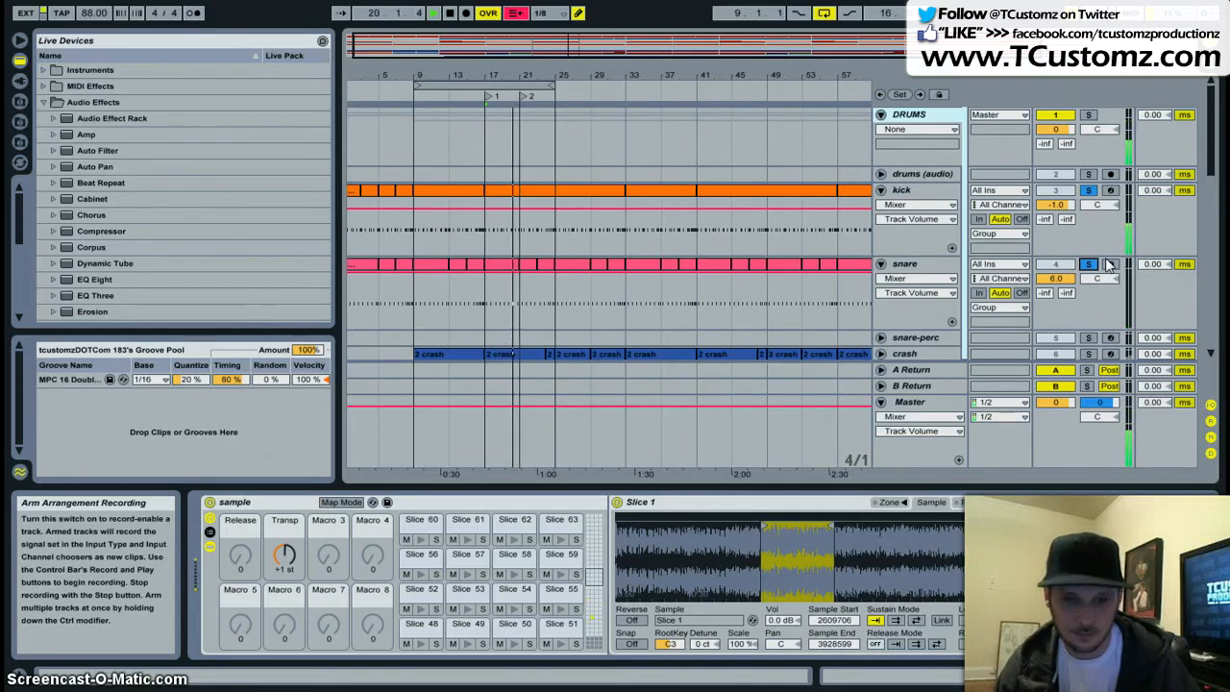
Step: Set the Transp macro of the SAMPLE track's sample rack to +6 st
scroll(1047, 252, down, 4)
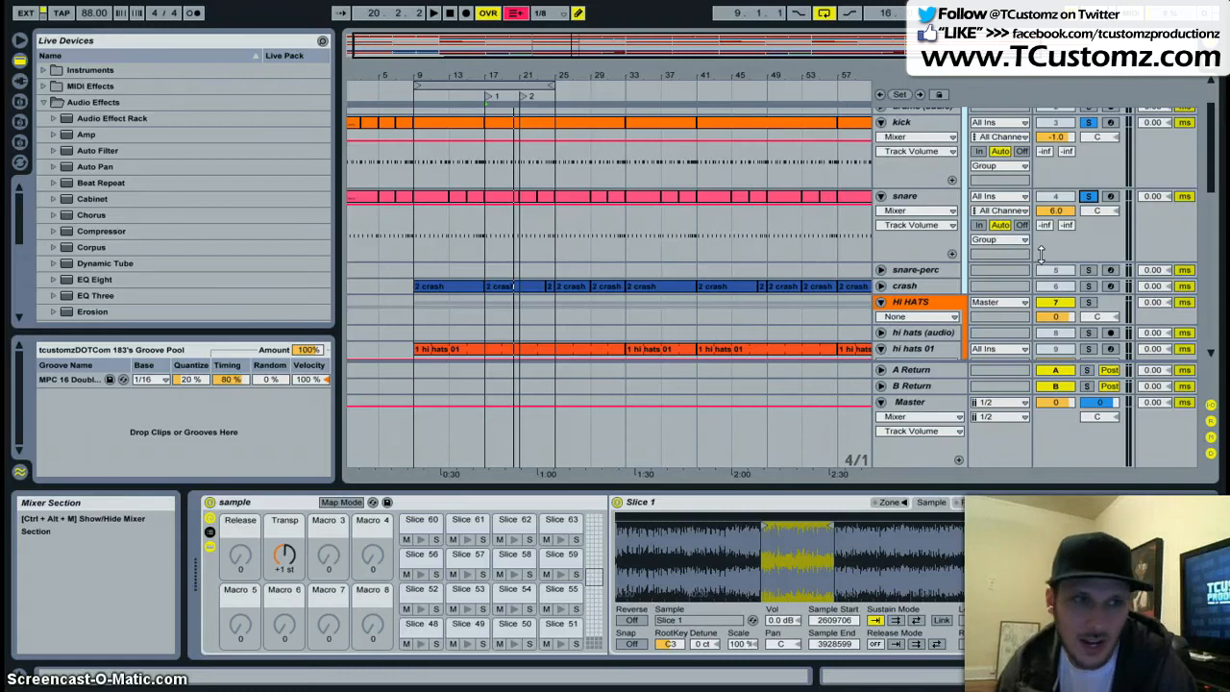
click(1062, 244)
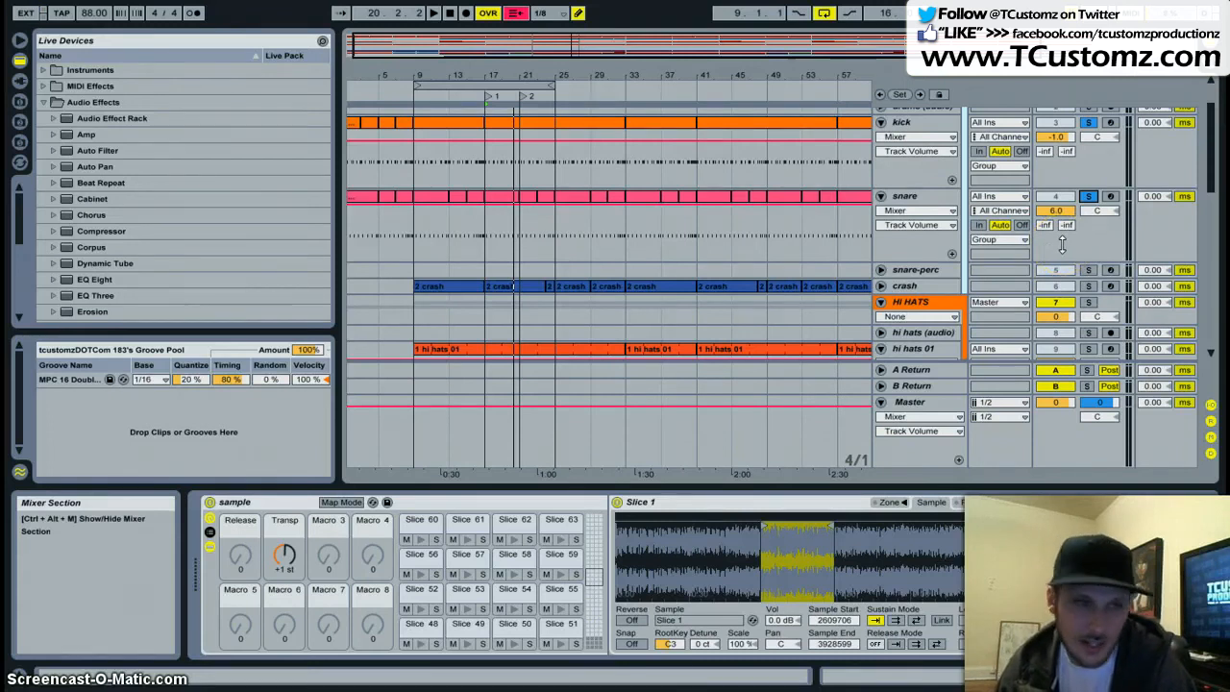
scroll(686, 275, down, 4)
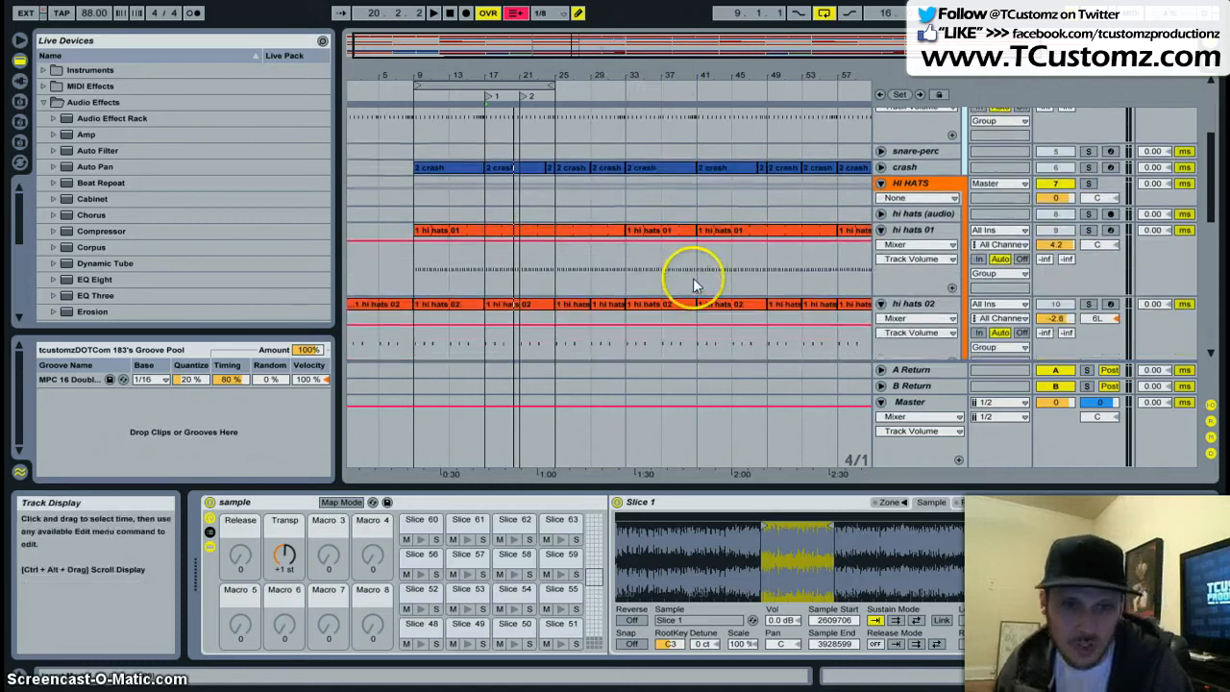
scroll(716, 288, down, 8)
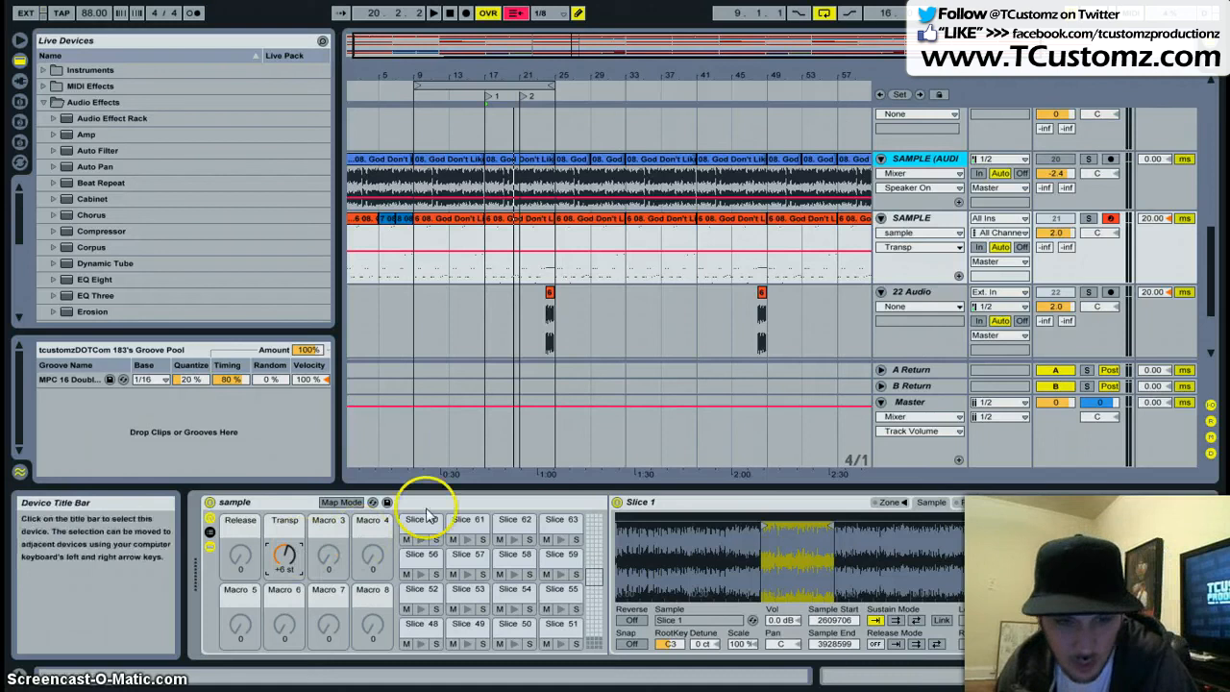
Step: Solo the SAMPLE track and briefly play the arrangement from bar 9 within the 8-bar loop
key(s)
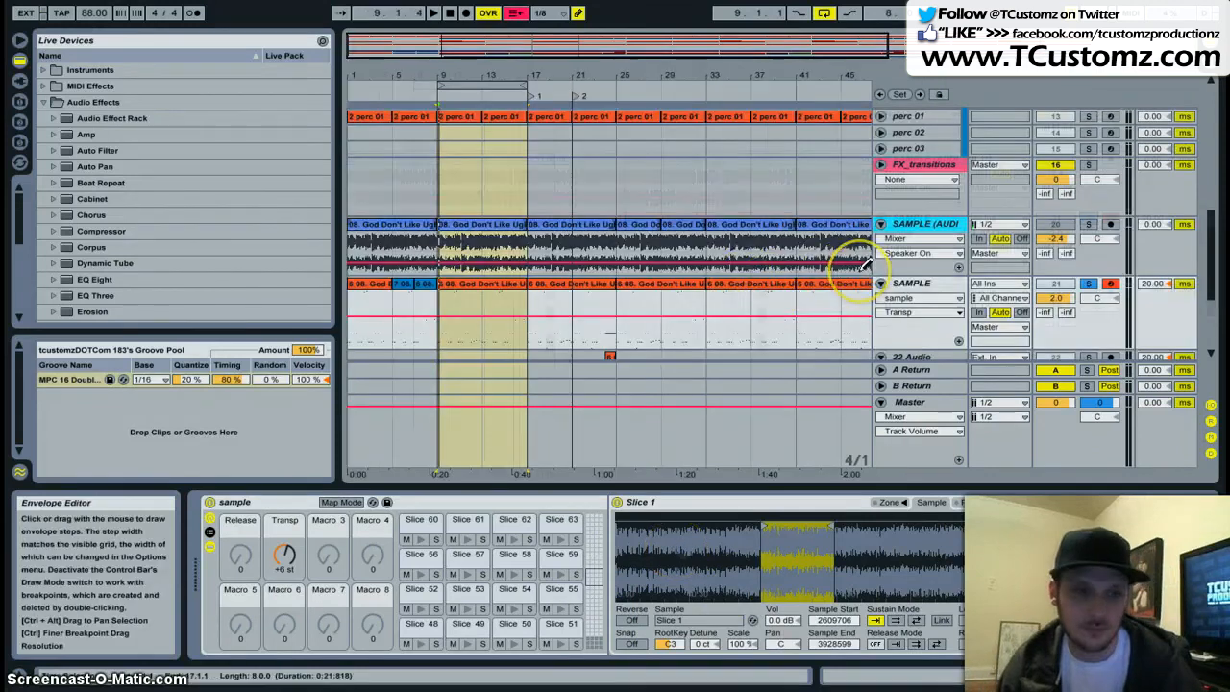
key(space)
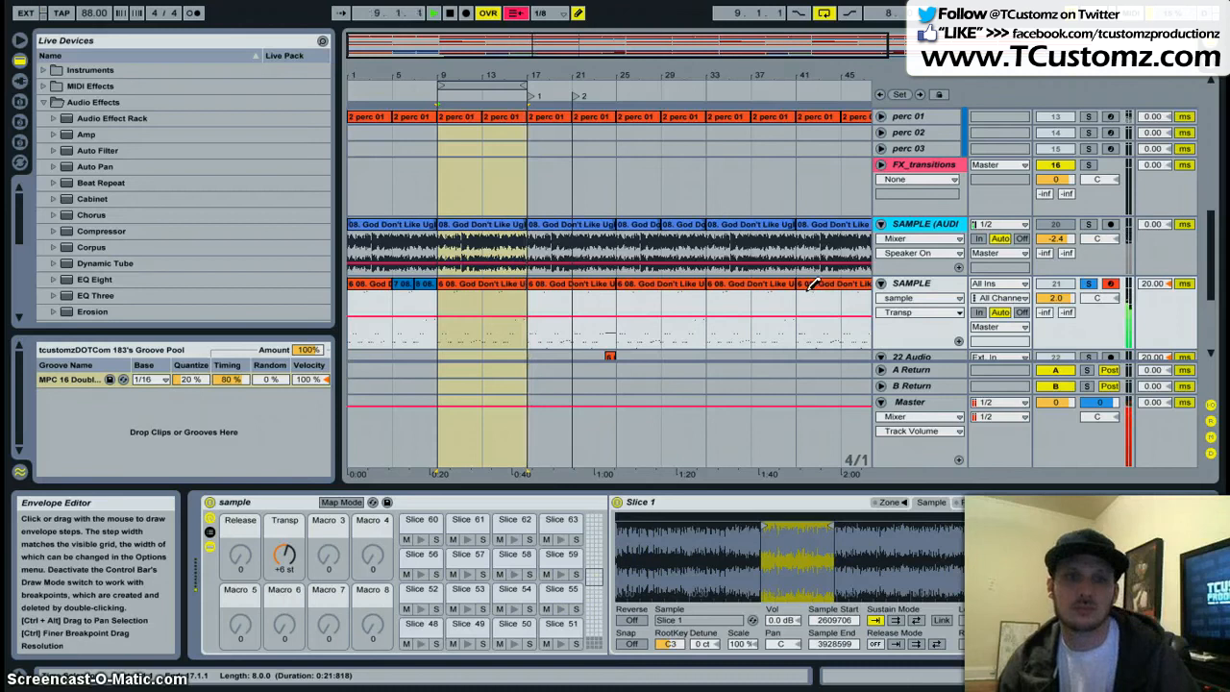
key(space)
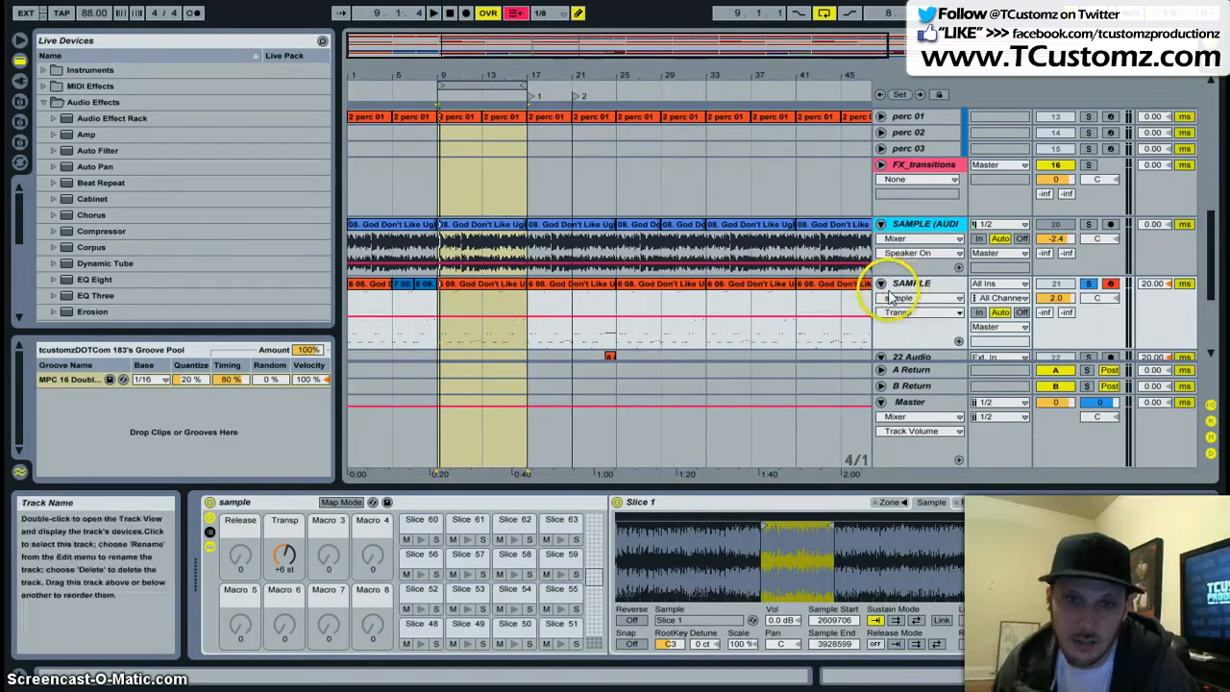
Step: Solo the BASS and perc 01 tracks and unfold perc 01 to show its clips' contents
scroll(891, 298, down, 4)
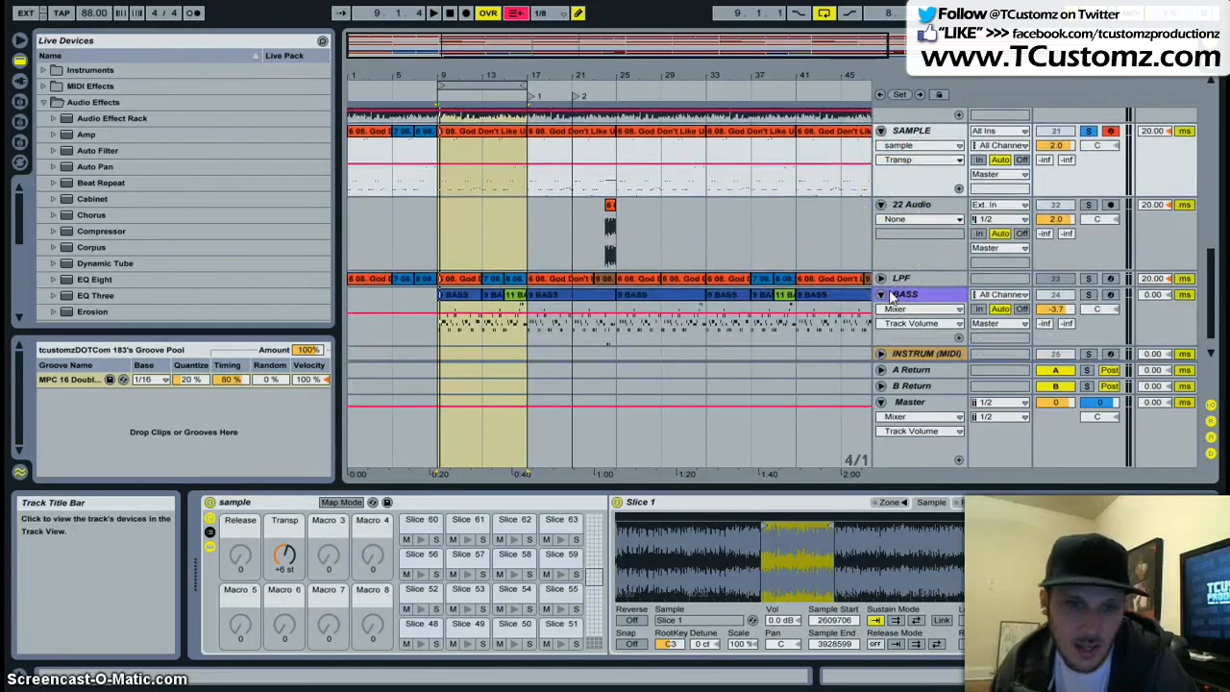
click(1087, 295)
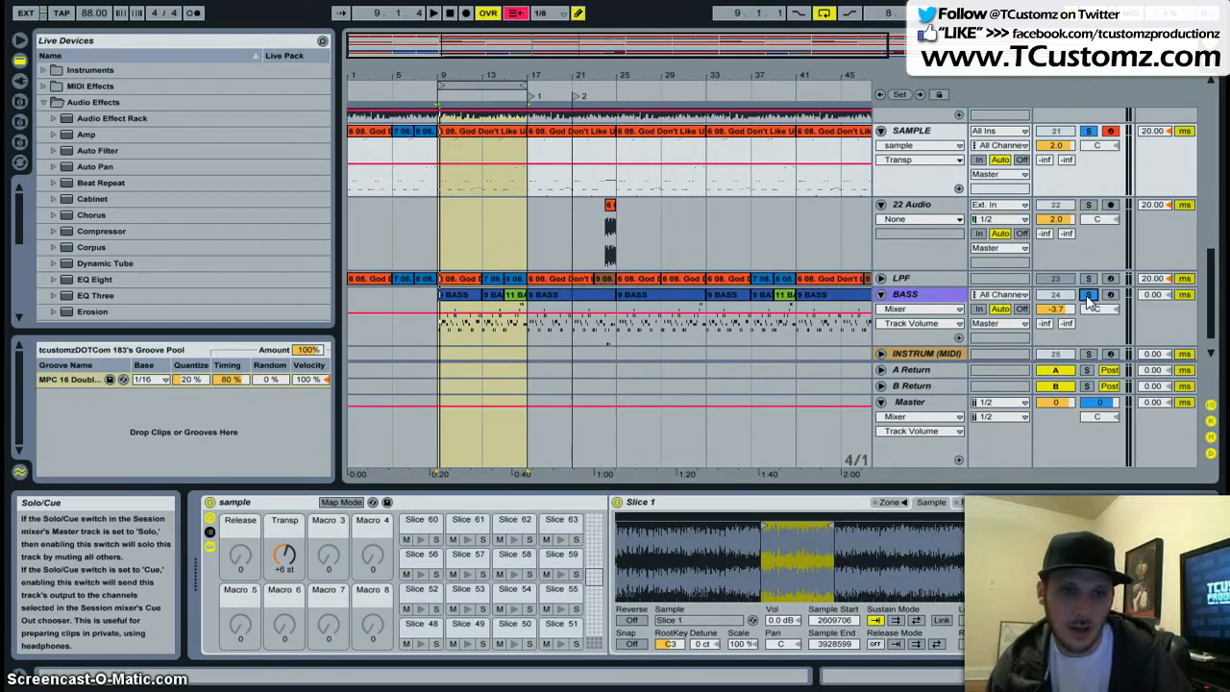
scroll(1088, 303, up, 10)
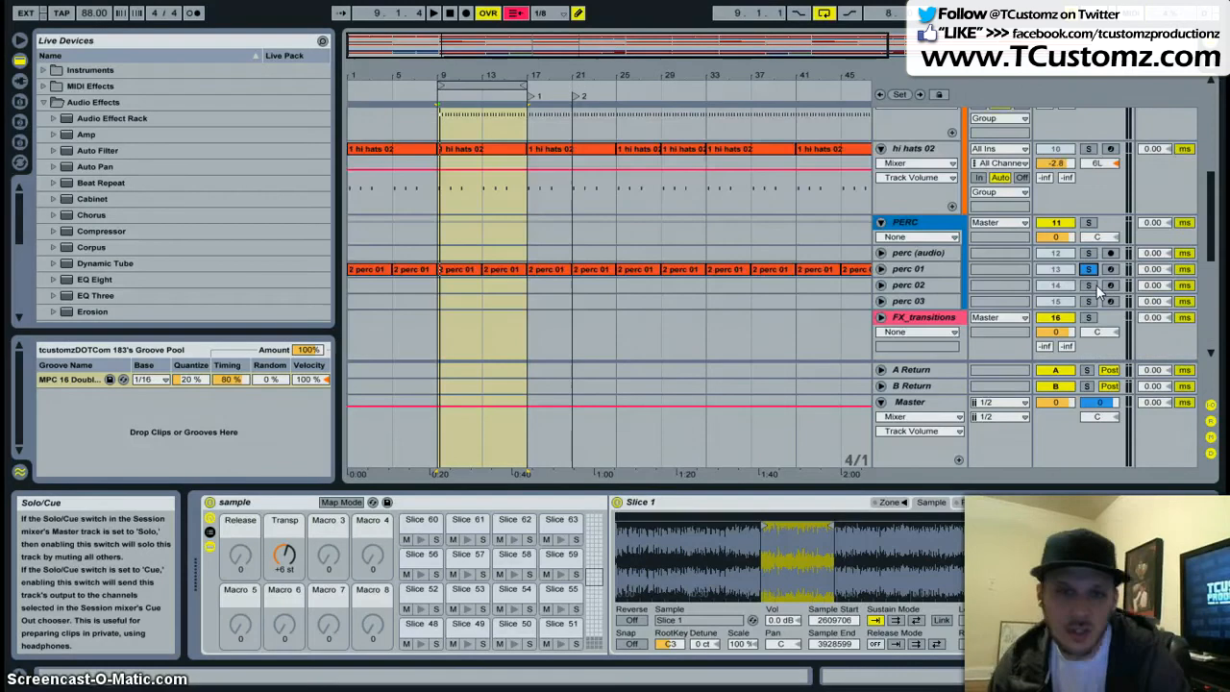
scroll(1095, 306, up, 1)
scroll(1095, 305, up, 1)
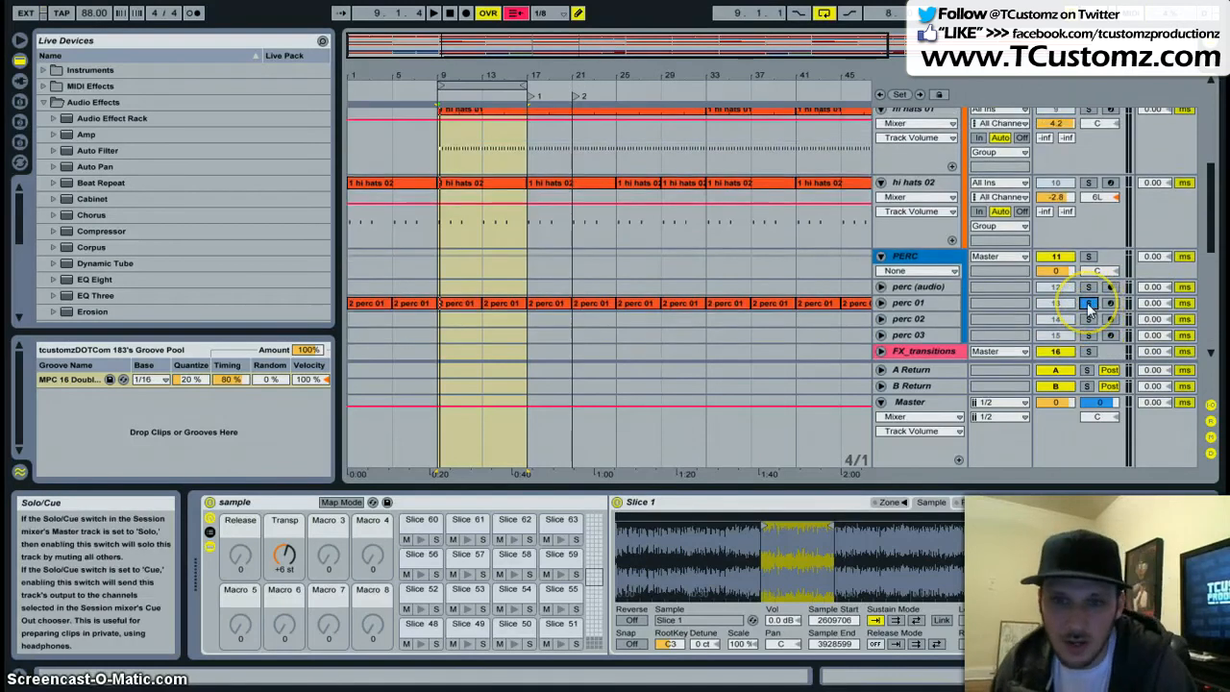
click(880, 303)
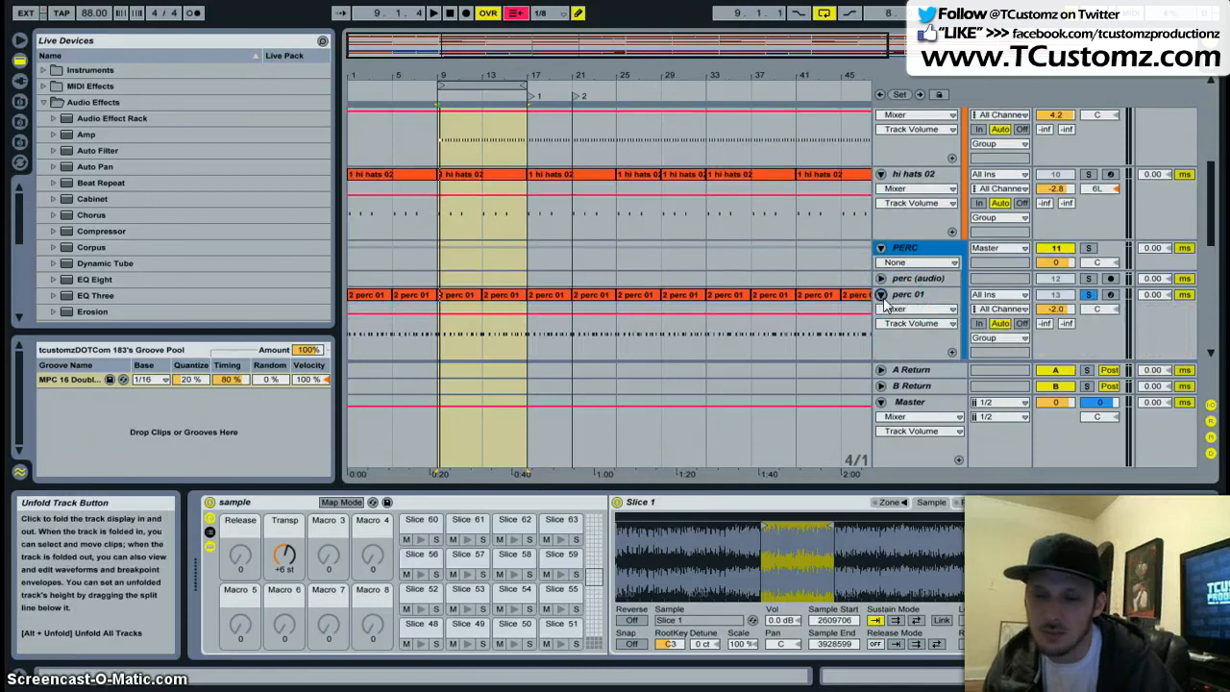
Step: Add the hi hats 02, hi hats 01 and crash tracks to the soloed tracks
scroll(1002, 274, up, 4)
click(1090, 241)
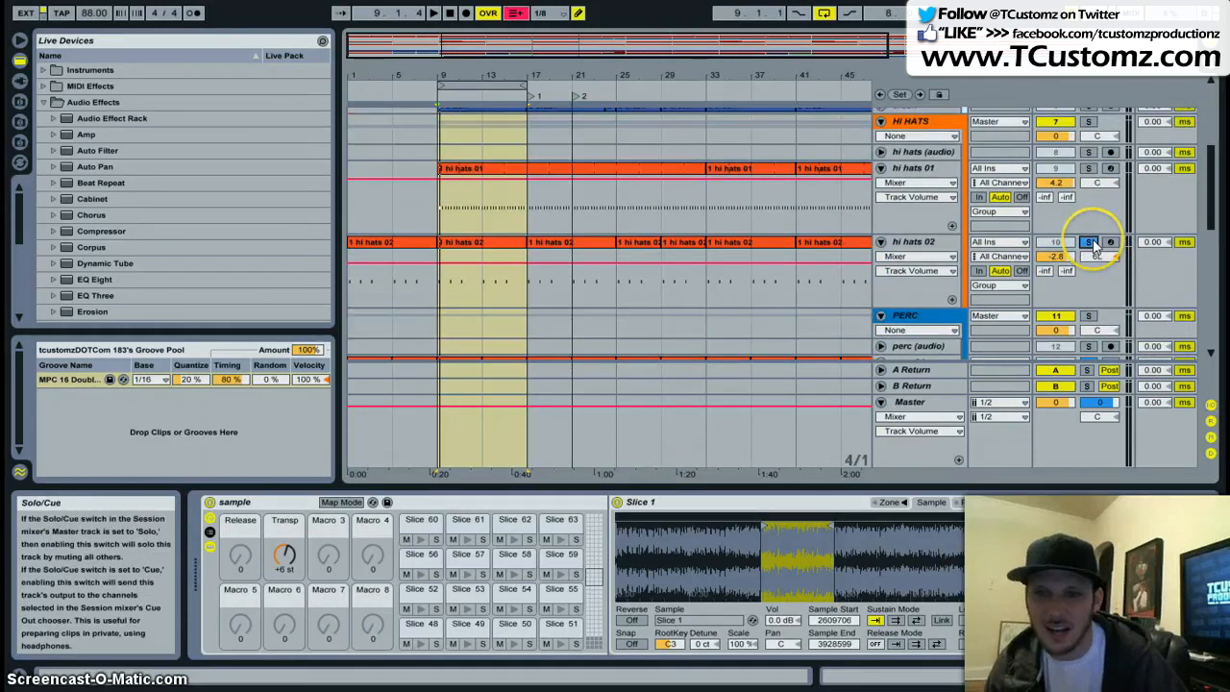
click(1088, 169)
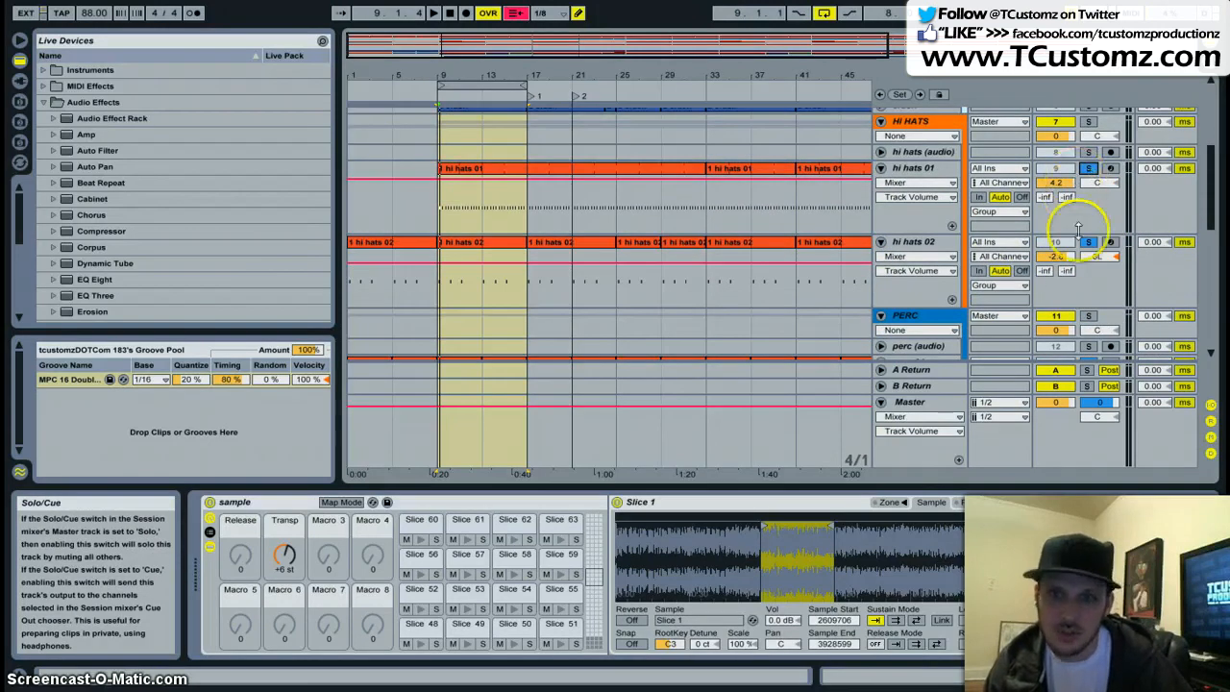
scroll(1081, 231, up, 5)
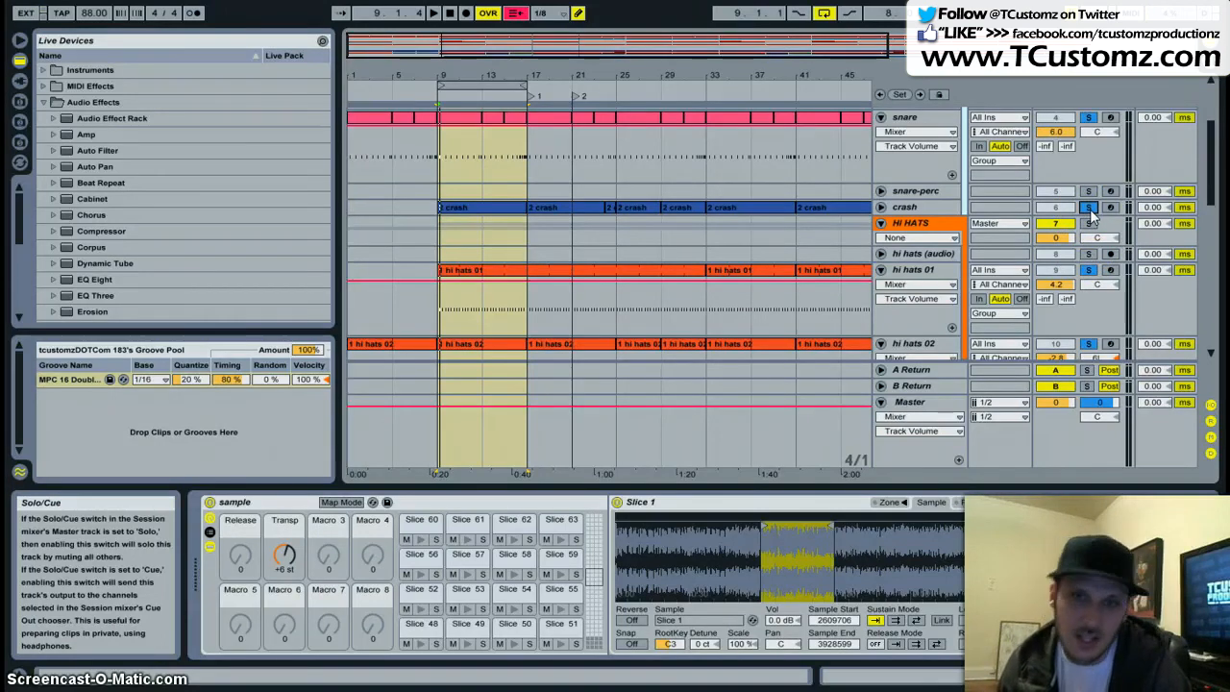
scroll(990, 225, up, 2)
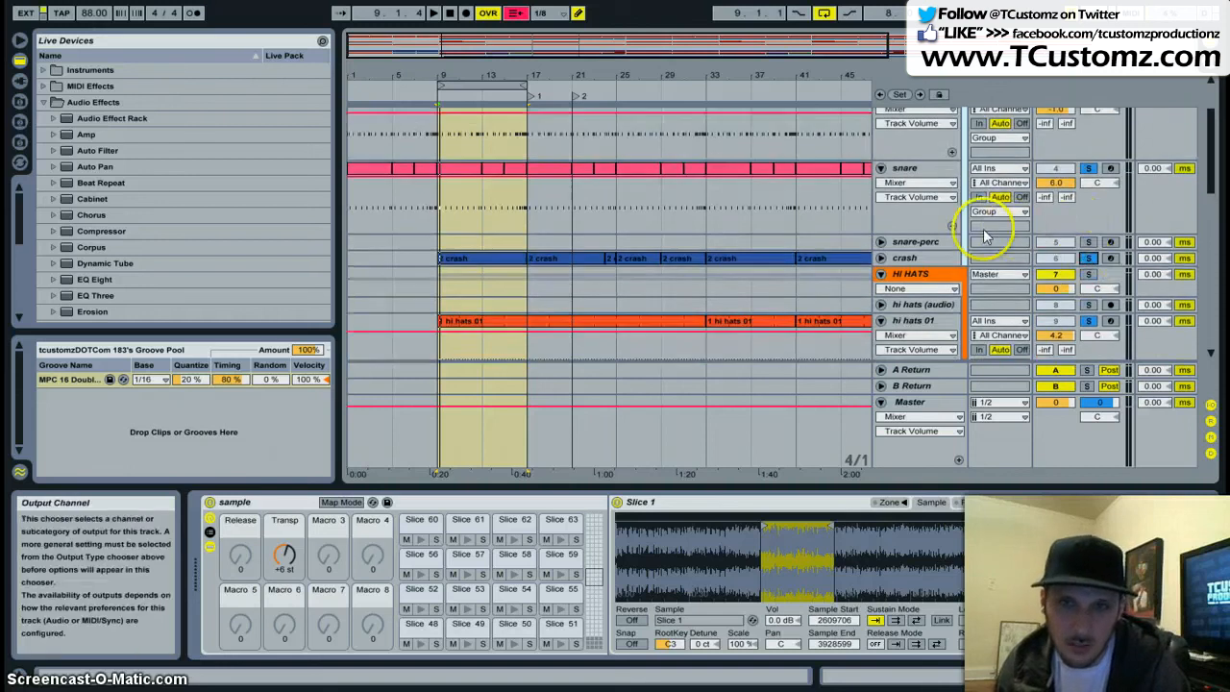
Step: Play back all the soloed tracks together through the loop at bars 9 to 17
scroll(984, 235, down, 6)
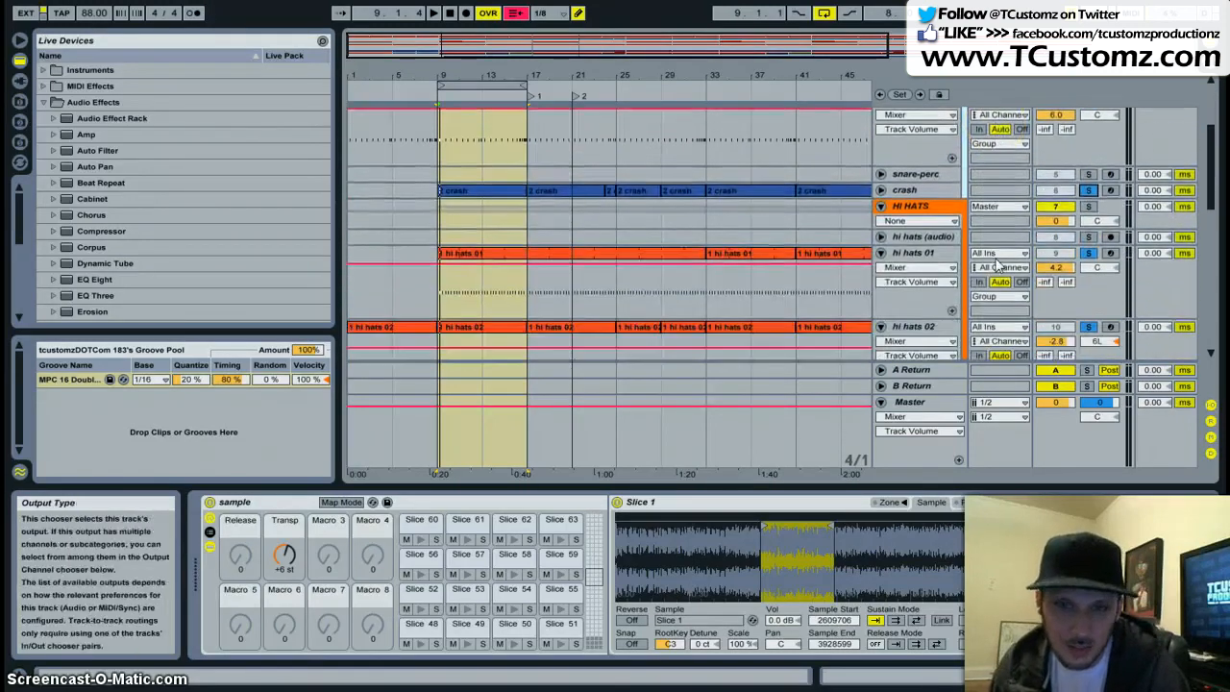
key(space)
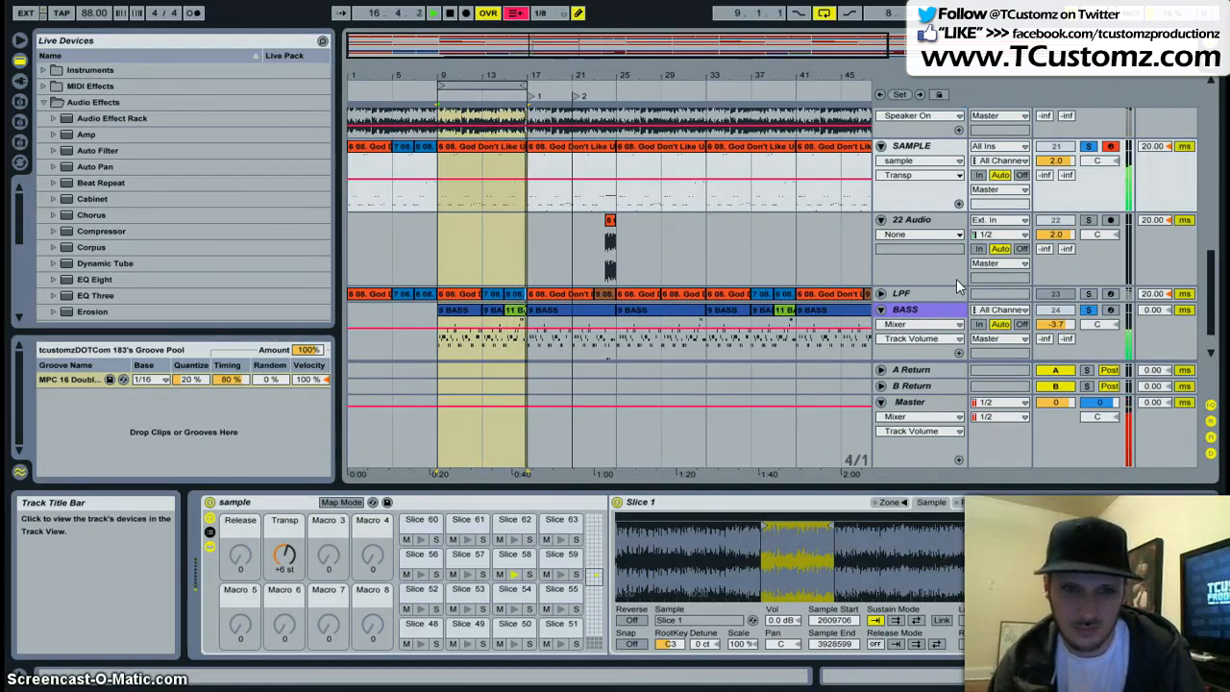
key(space)
Step: Move the loop to bars 17 to 25 and take the tracks out of solo
drag(523, 86, 612, 86)
drag(440, 85, 519, 86)
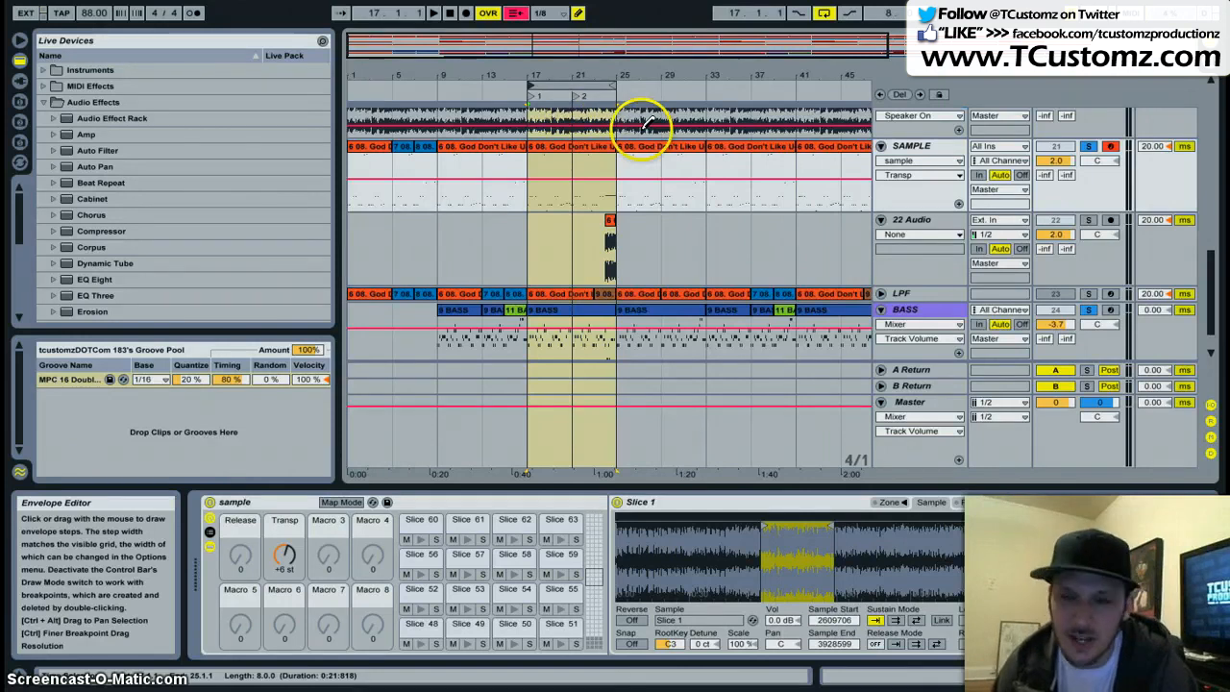
scroll(865, 154, up, 3)
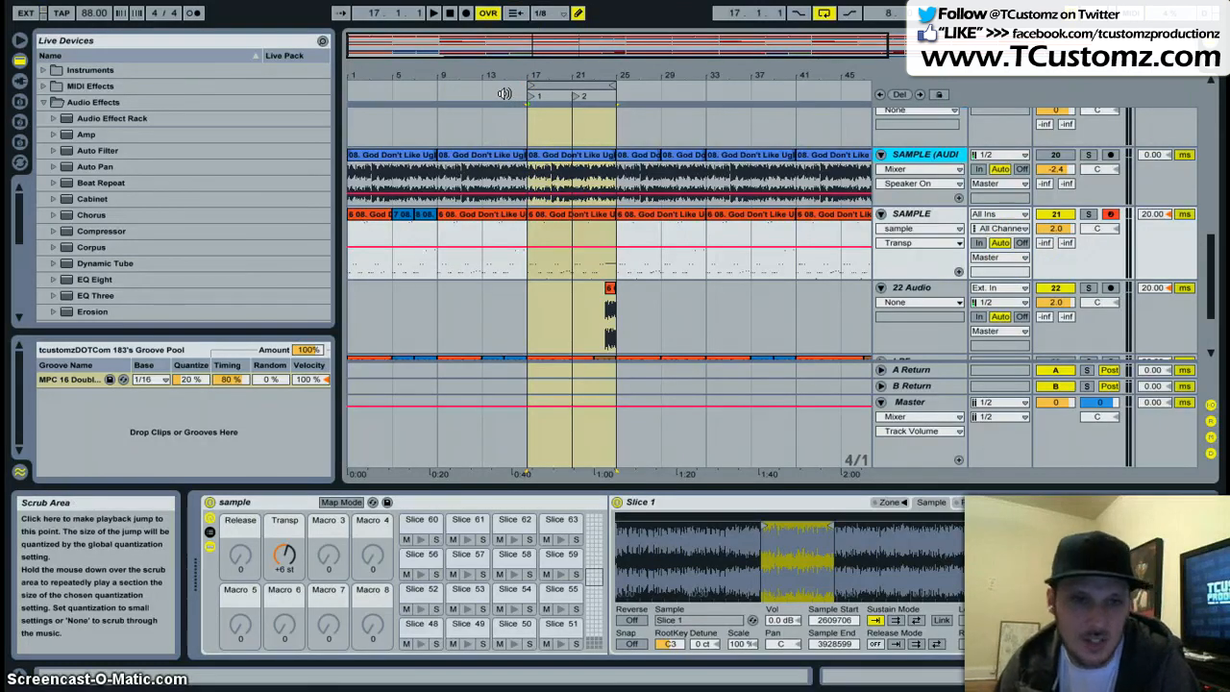
click(506, 95)
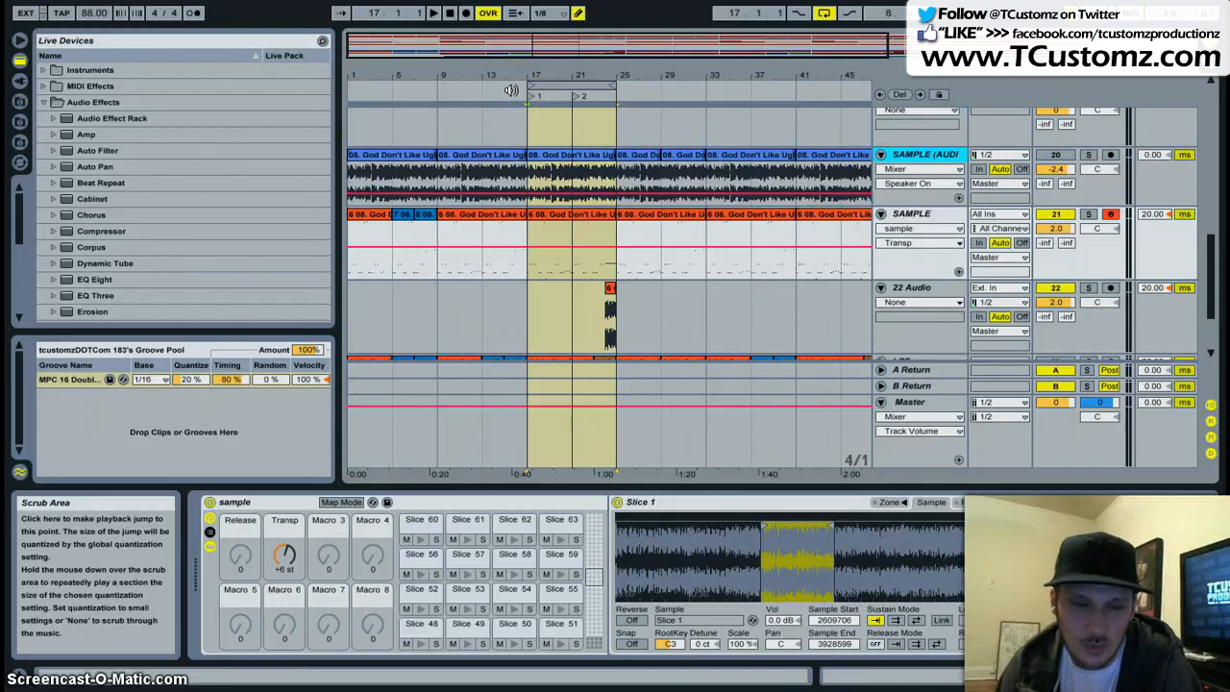
Step: Play back the full beat with all tracks through the loop at bars 17 to 25
click(508, 90)
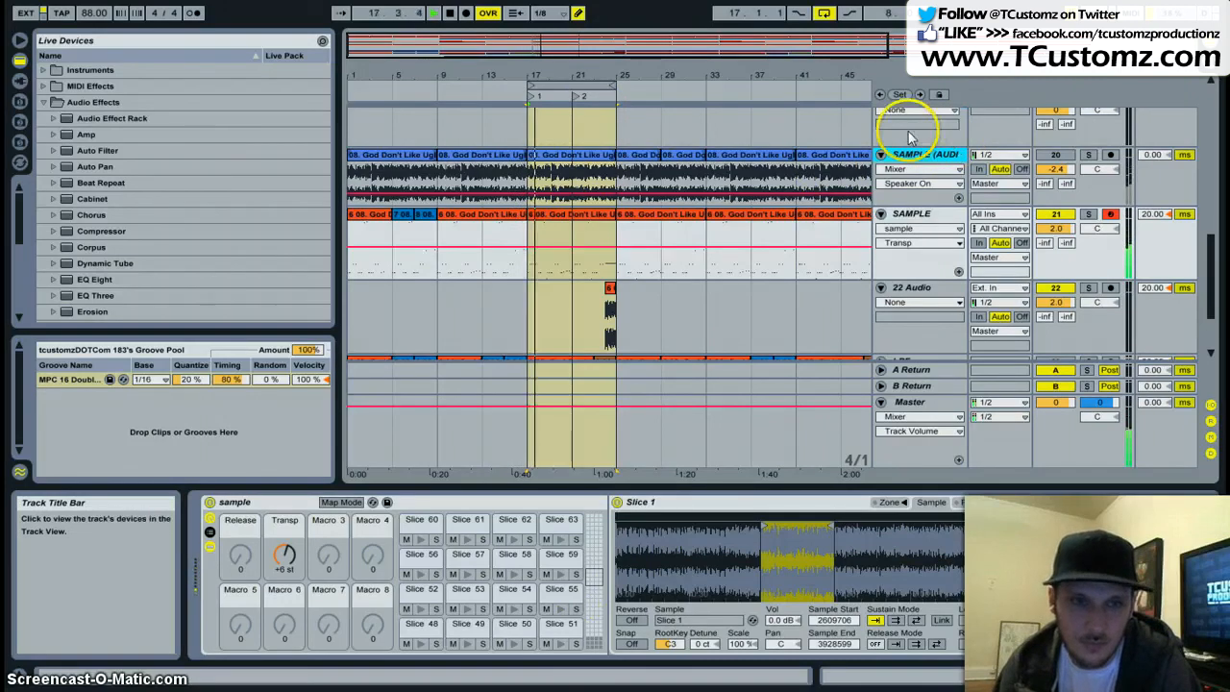
click(850, 118)
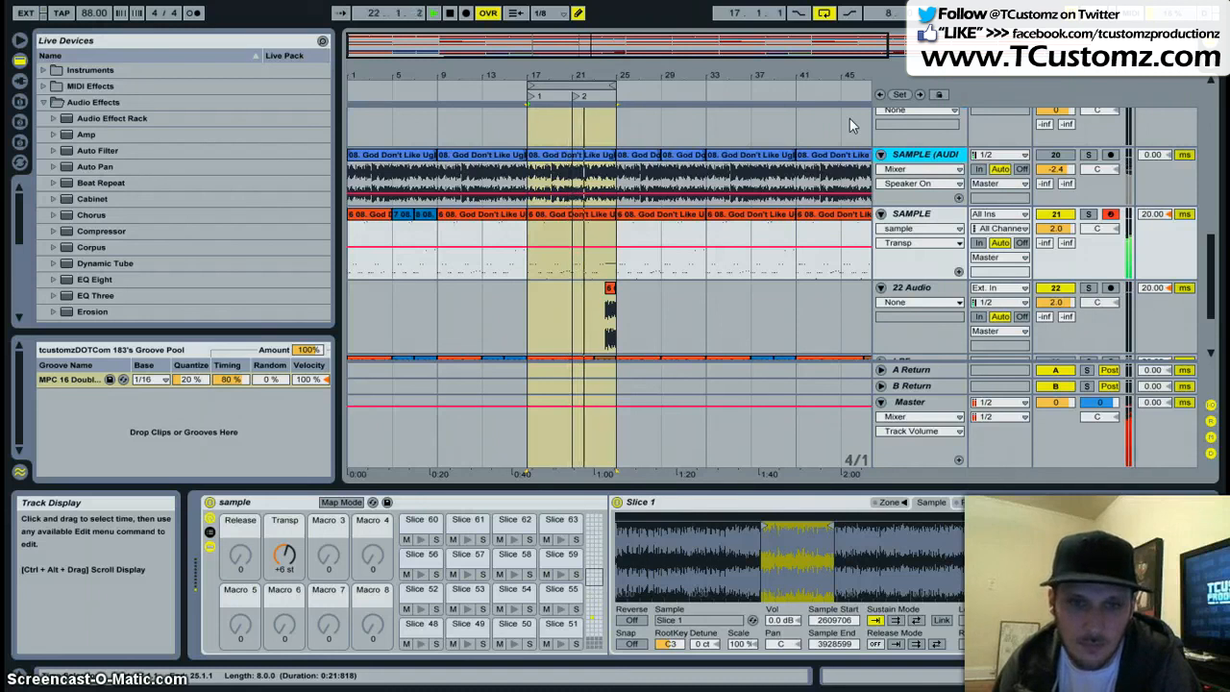
click(859, 125)
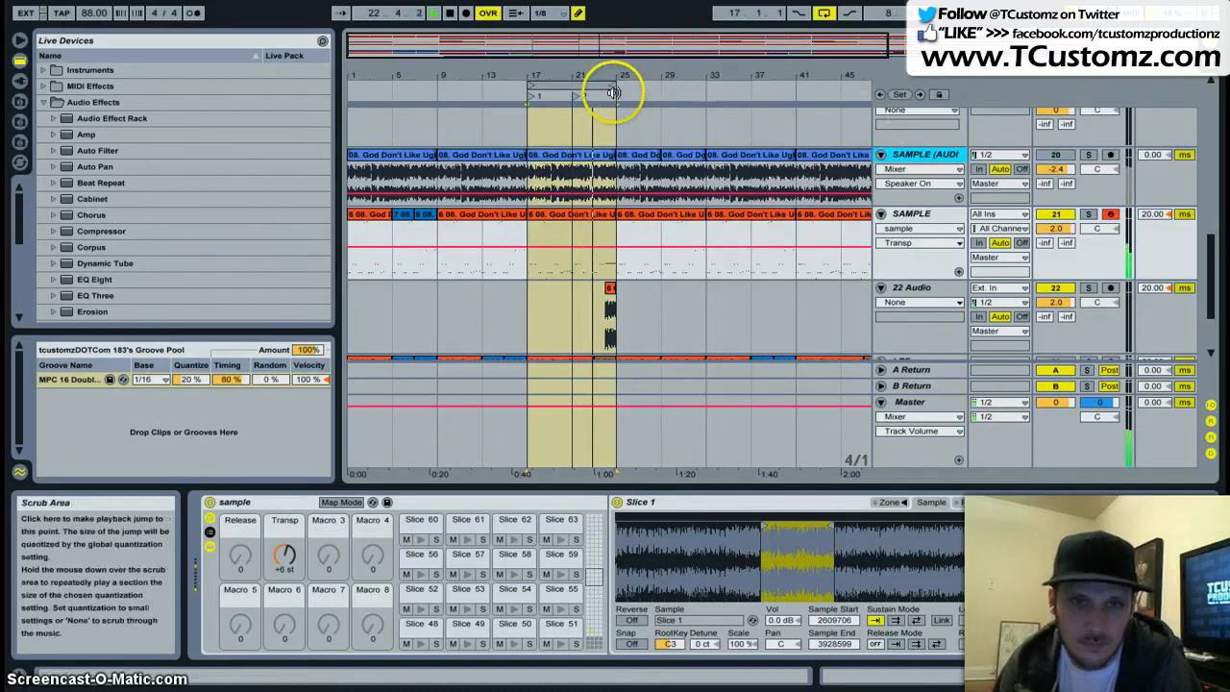
Step: Extend the loop's end to bar 33 during playback, then stop just past bar 25
drag(611, 87, 719, 102)
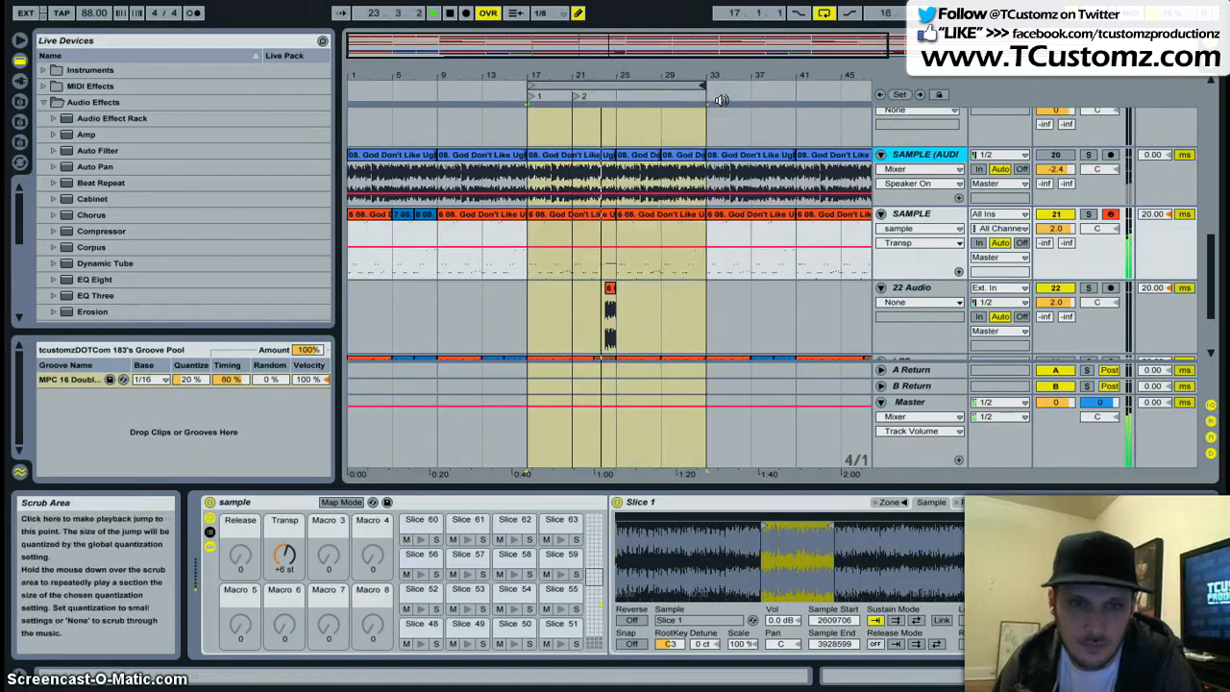
click(678, 107)
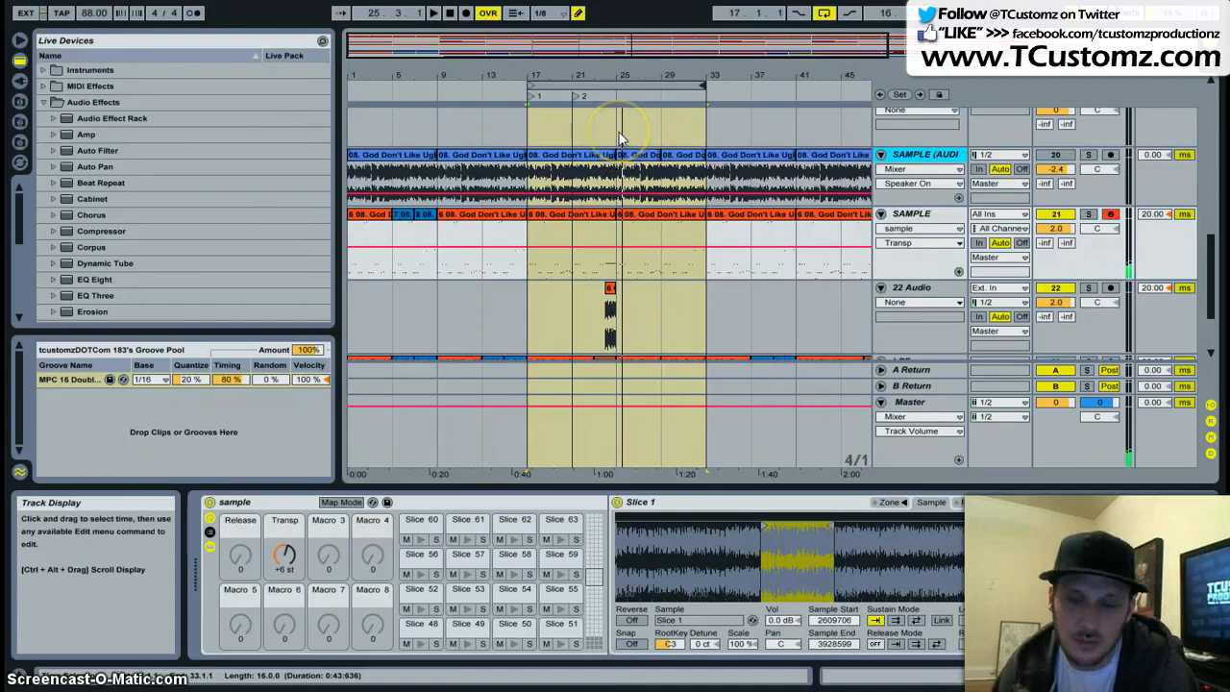
scroll(667, 265, up, 1)
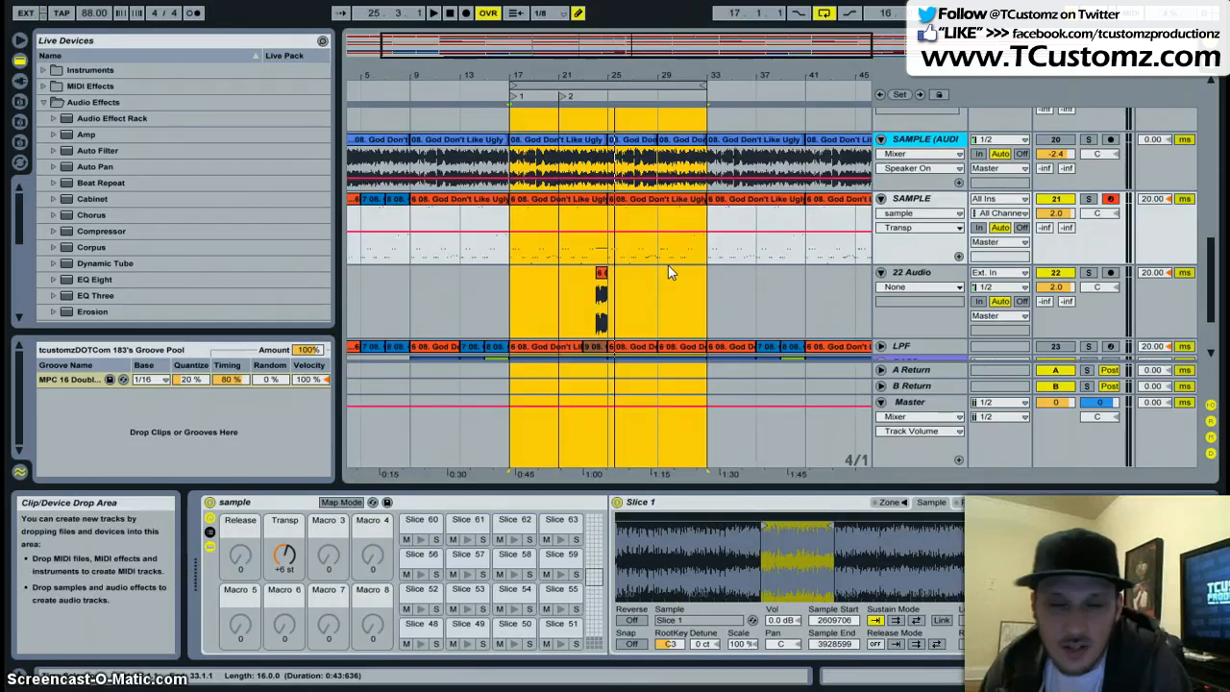